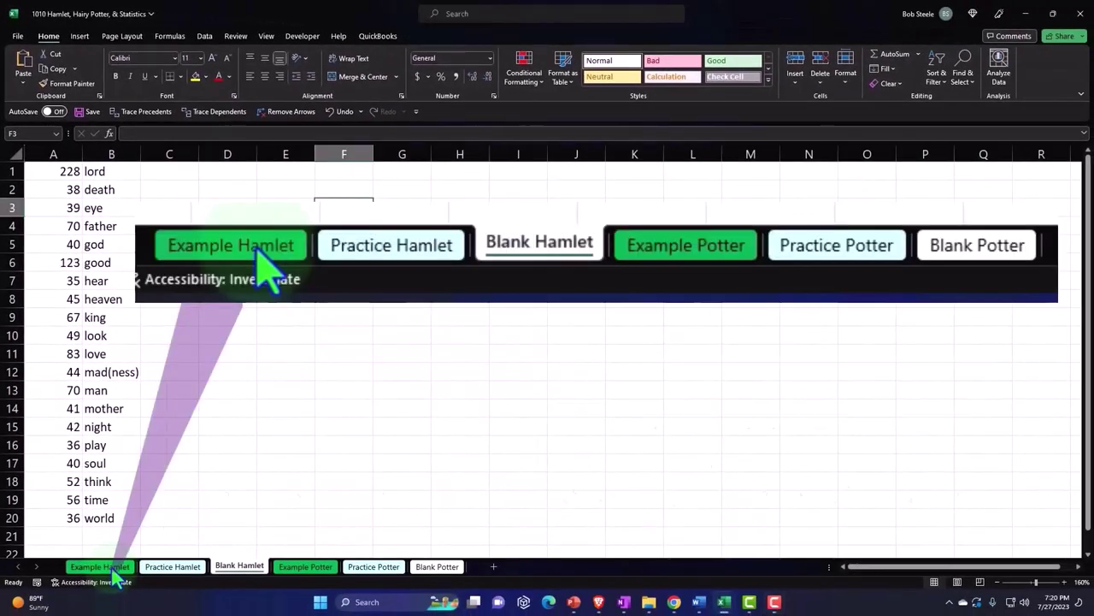
# Open the Example Hamlet sheet and review its sorted word table and word count chart.
pyautogui.click(109, 567)
pyautogui.click(149, 519)
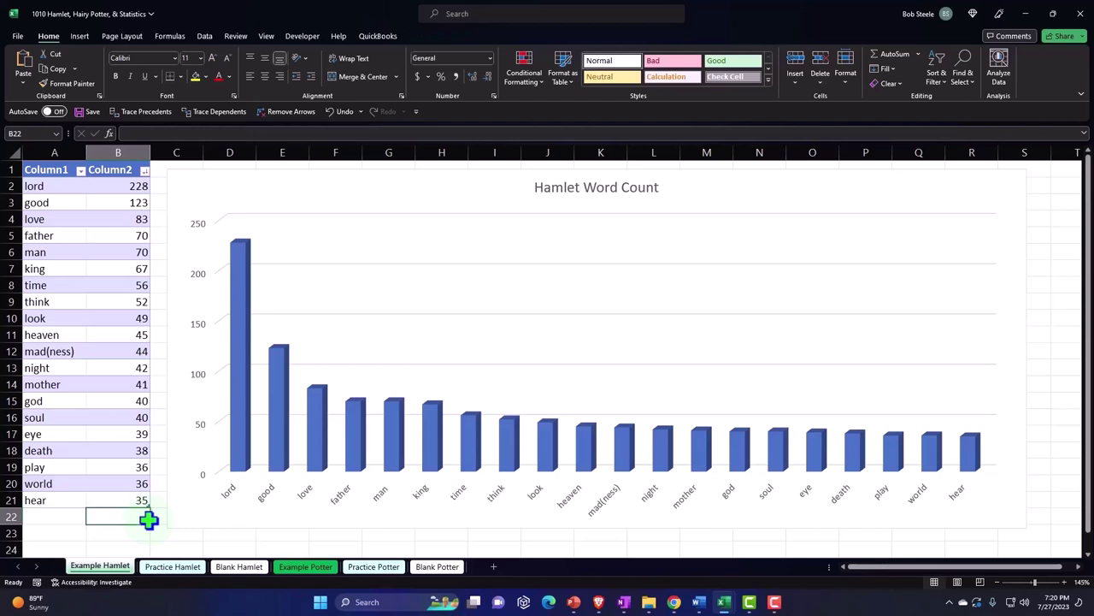
pyautogui.click(54, 198)
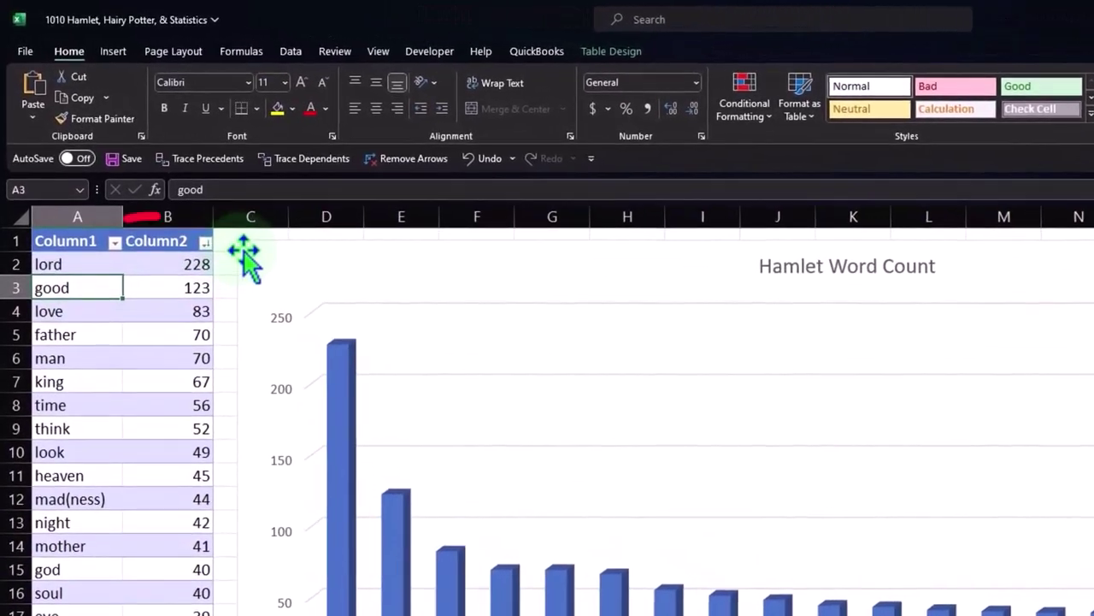
pyautogui.click(220, 226)
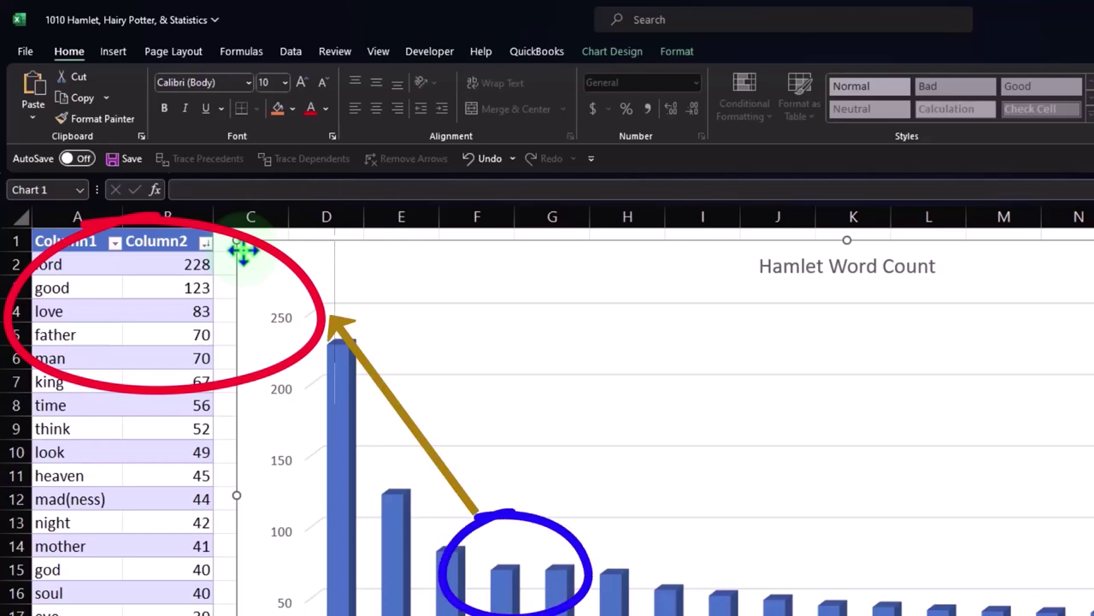
pyautogui.click(126, 555)
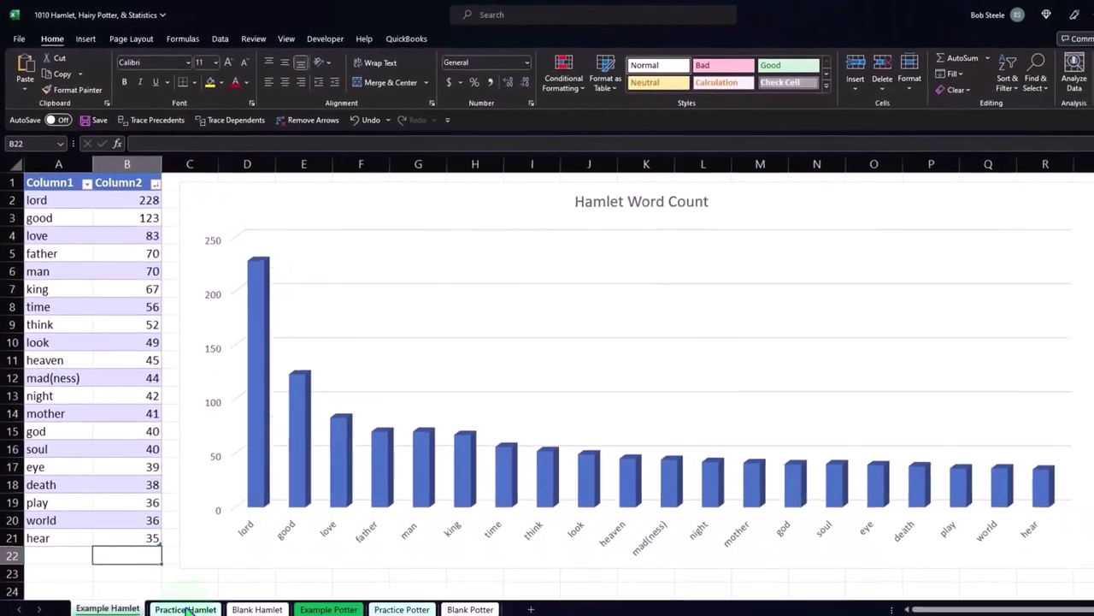
# Open the Practice Hamlet sheet and look over its word count table.
pyautogui.click(185, 609)
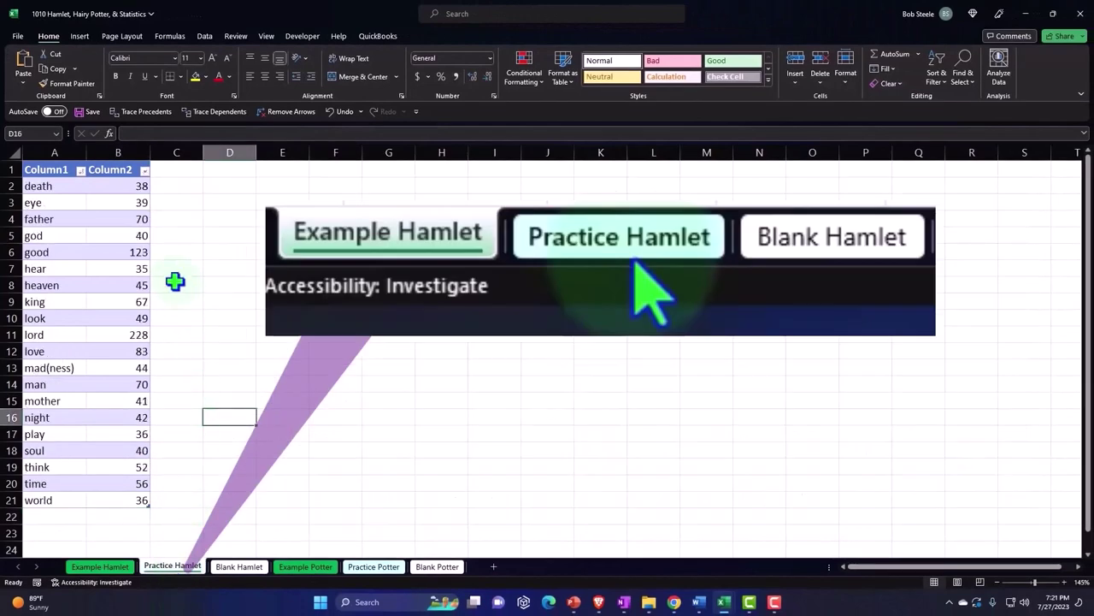
pyautogui.click(140, 244)
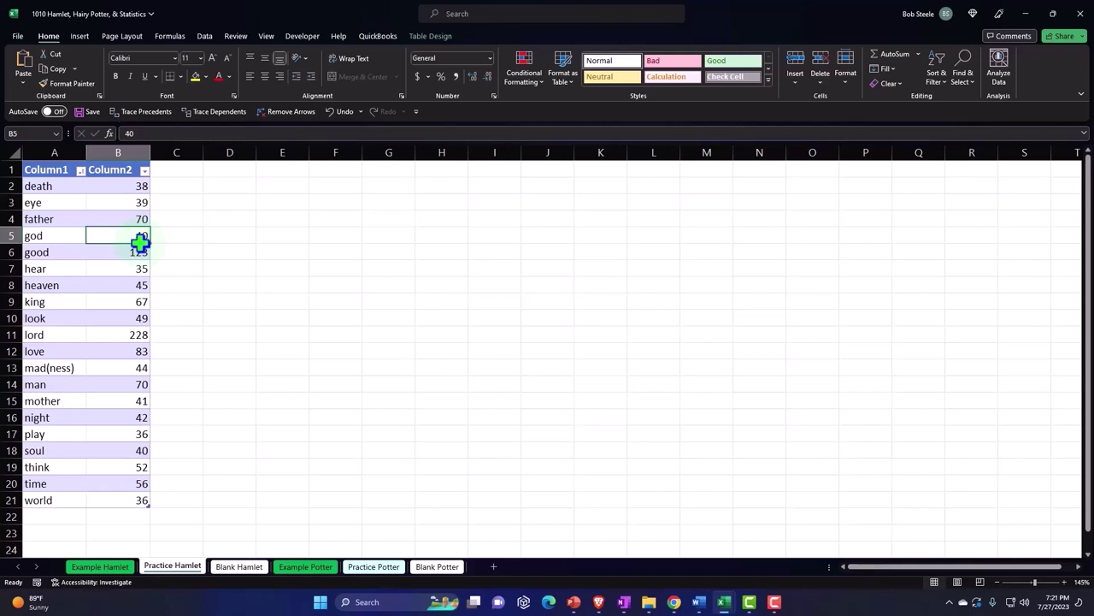
pyautogui.click(318, 323)
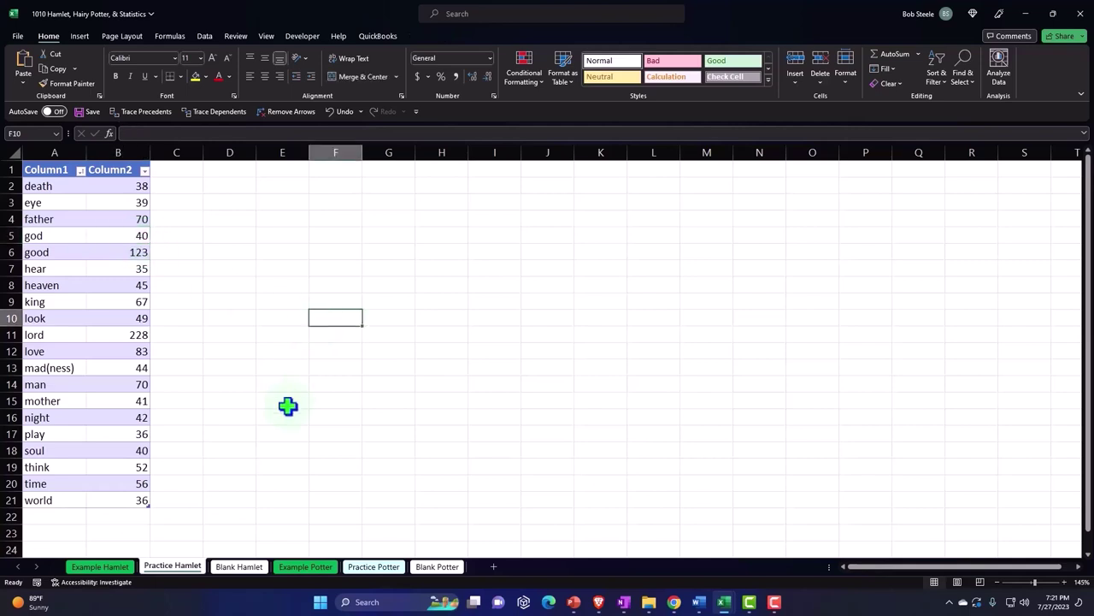
# Switch to the Blank Hamlet sheet and highlight the word count data in A1:B20 to review it.
pyautogui.click(247, 570)
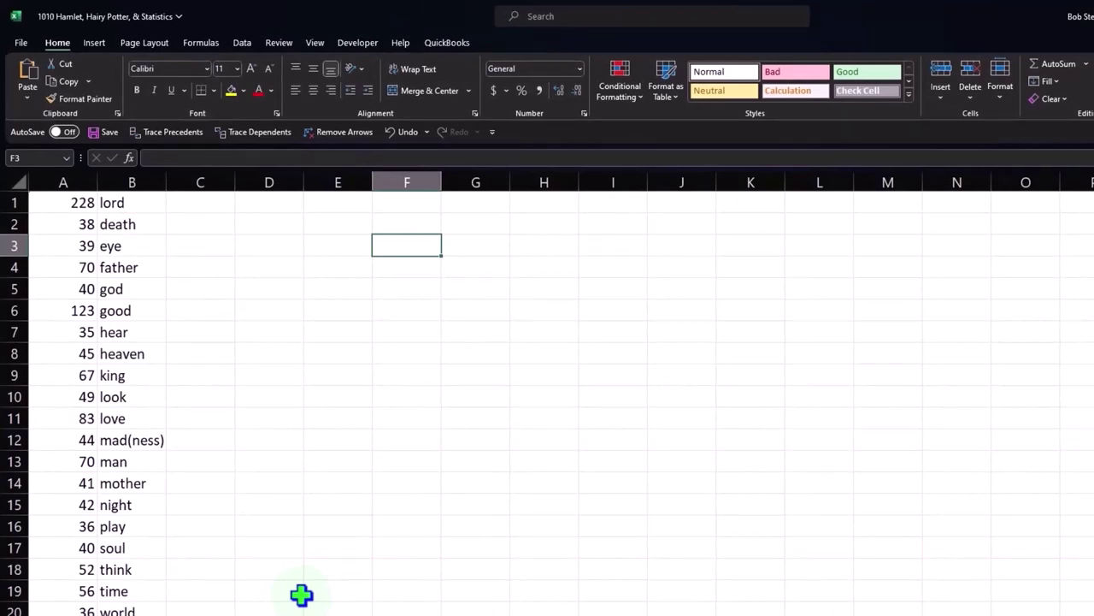
pyautogui.click(74, 210)
pyautogui.moveTo(74, 209)
pyautogui.mouseDown()
pyautogui.moveTo(112, 420)
pyautogui.moveTo(110, 603)
pyautogui.moveTo(173, 600)
pyautogui.mouseUp()
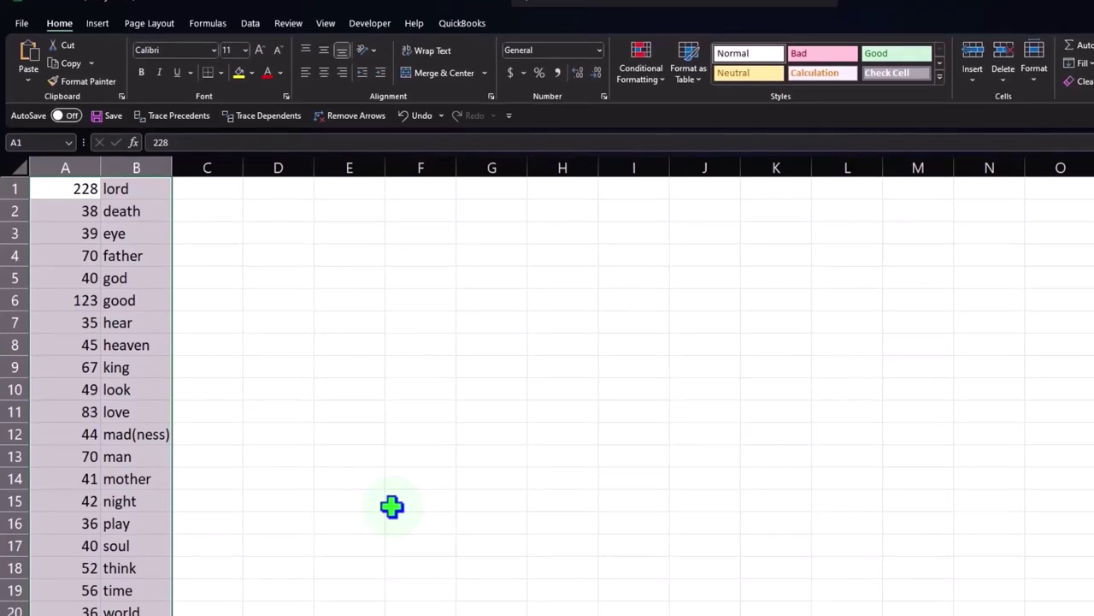
pyautogui.click(377, 438)
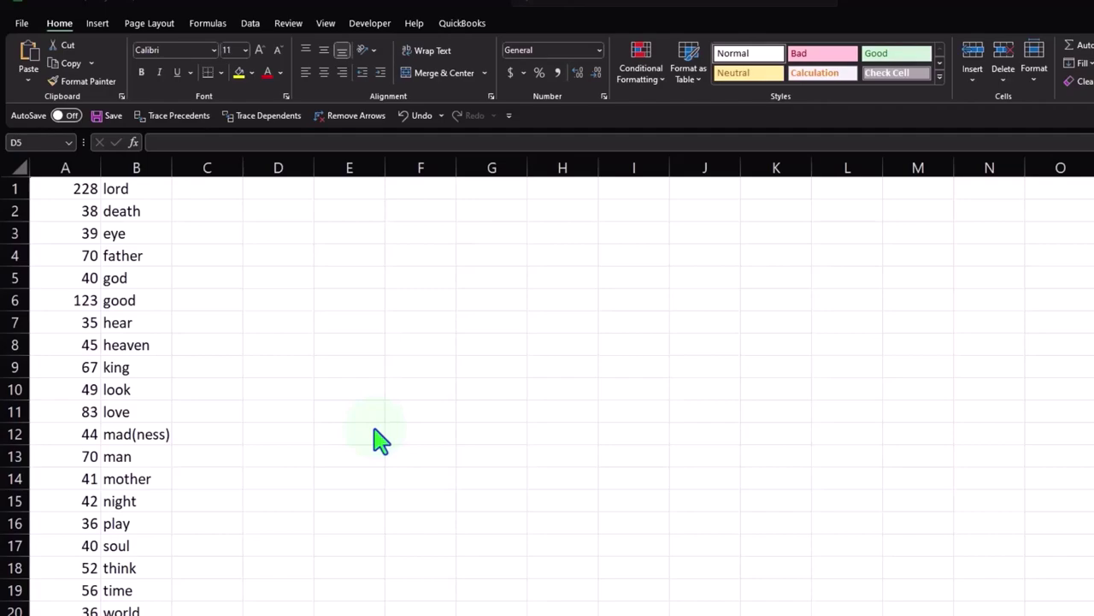
# Locate cell F5 by highlighting column F and row 5 in turn.
pyautogui.click(433, 277)
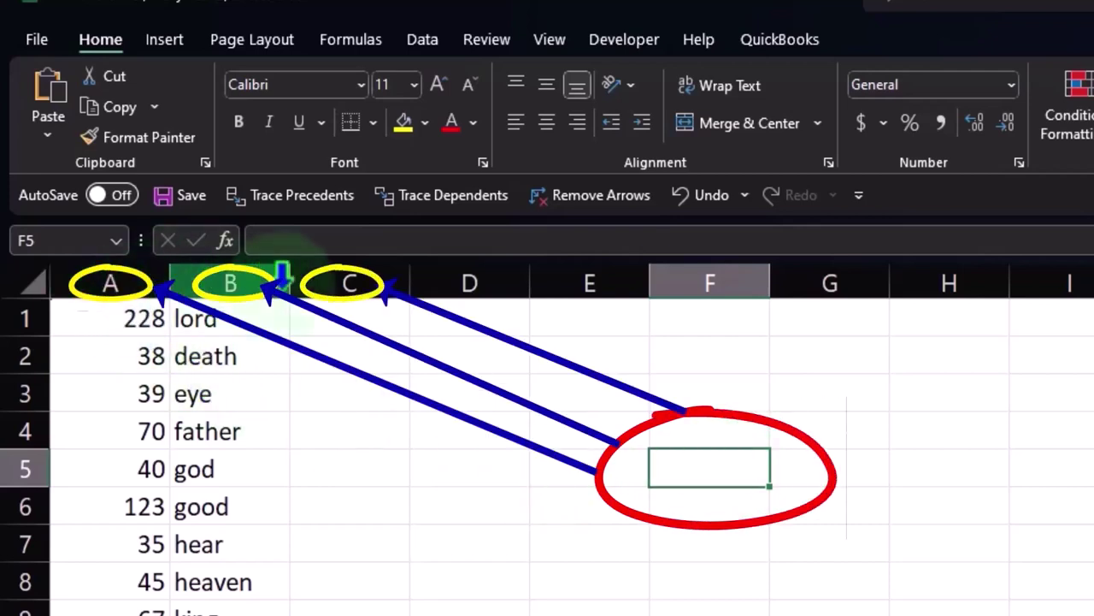
pyautogui.click(726, 286)
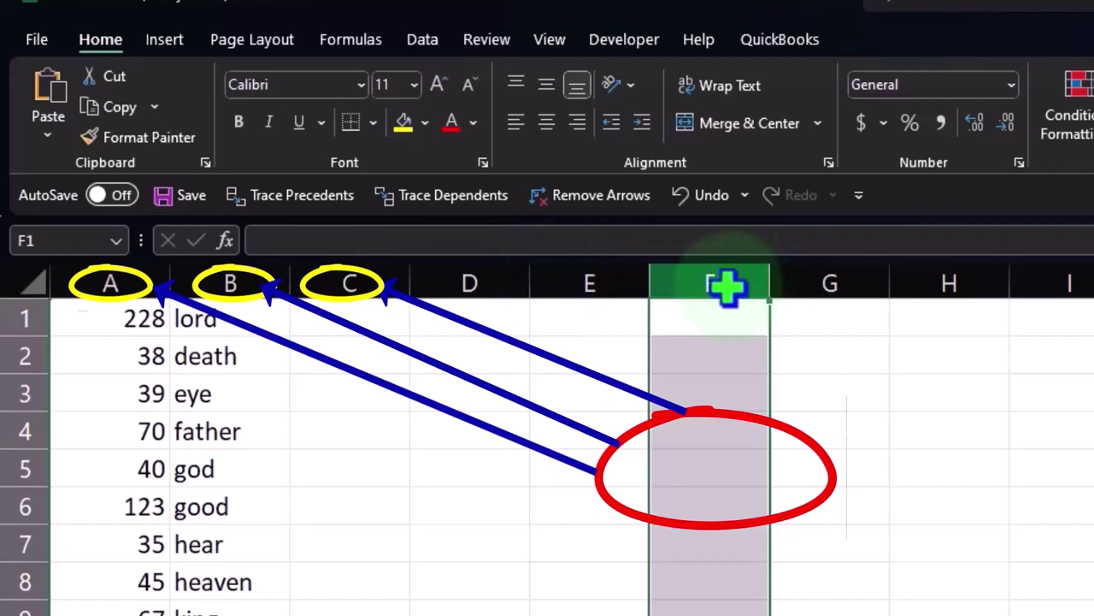
pyautogui.click(721, 464)
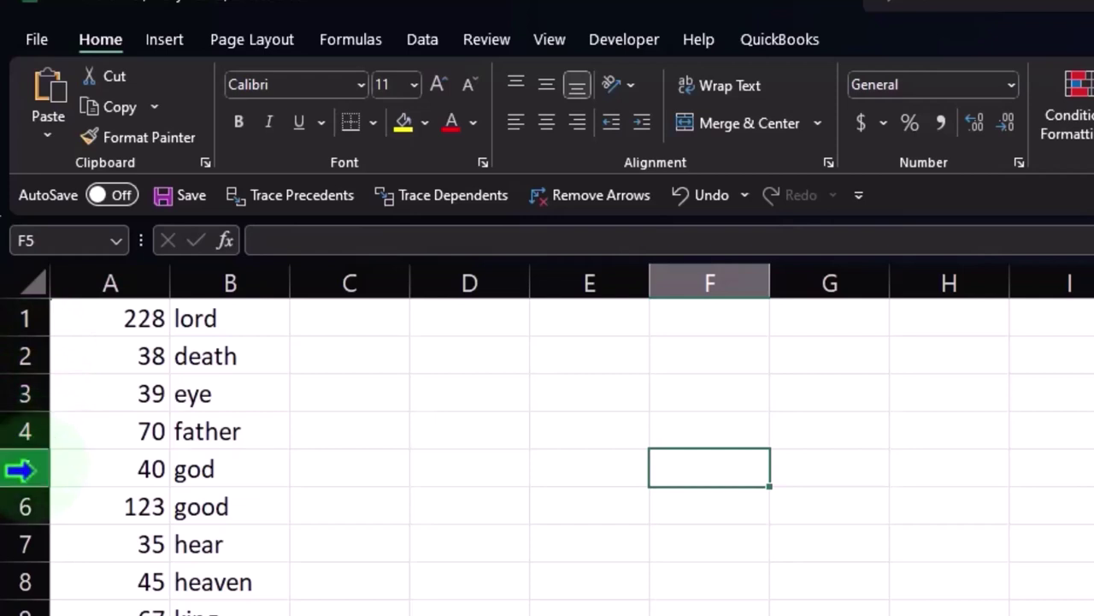
pyautogui.click(721, 280)
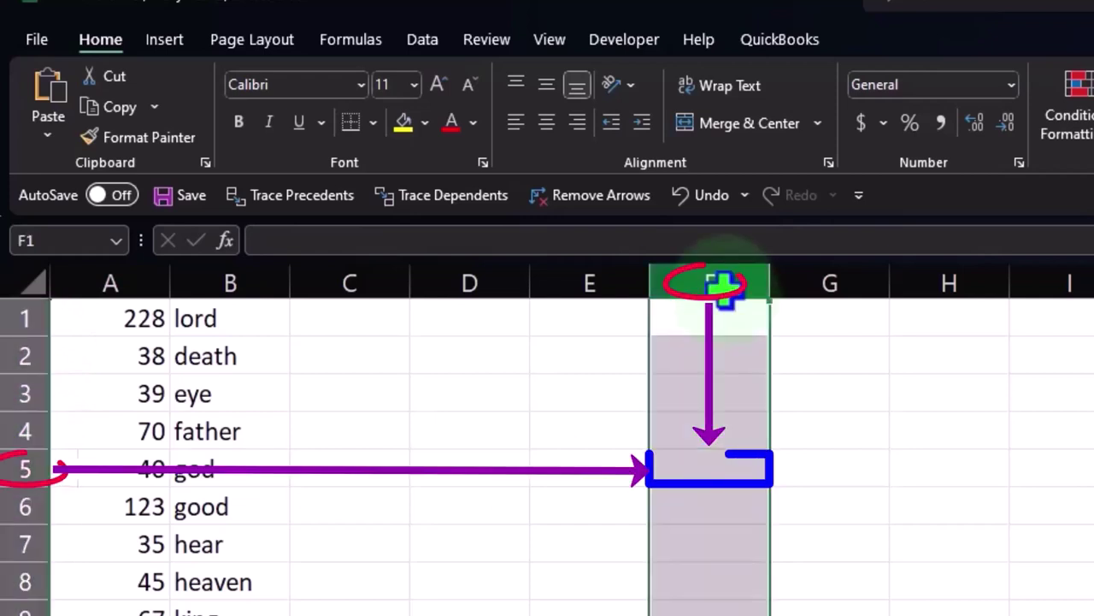
pyautogui.click(25, 468)
# Enter the sample text skjf in cell F5.
pyautogui.click(681, 464)
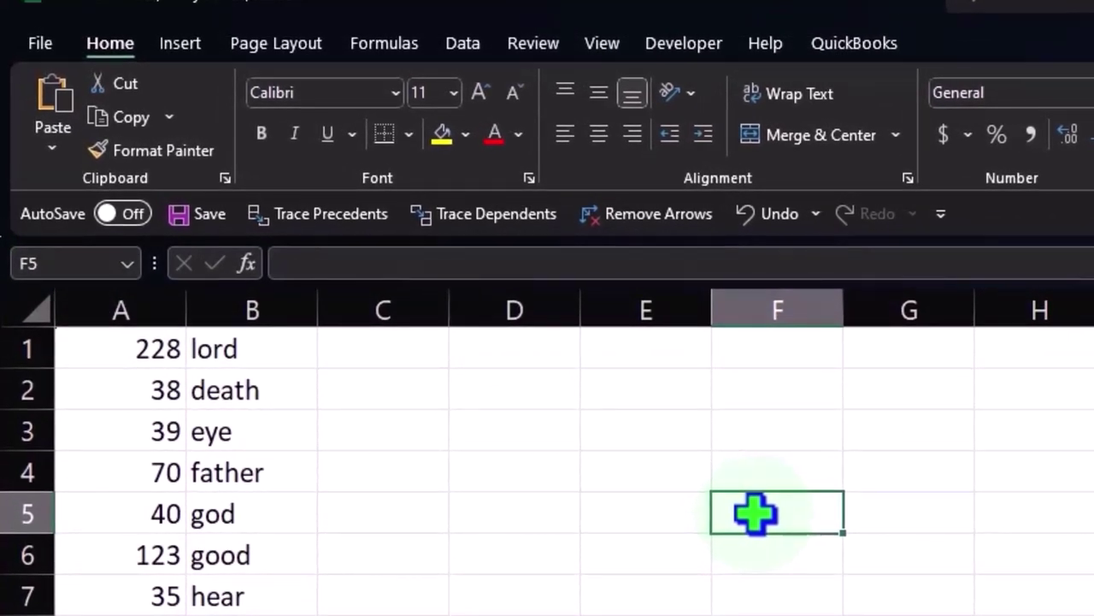
pyautogui.write('skjf')
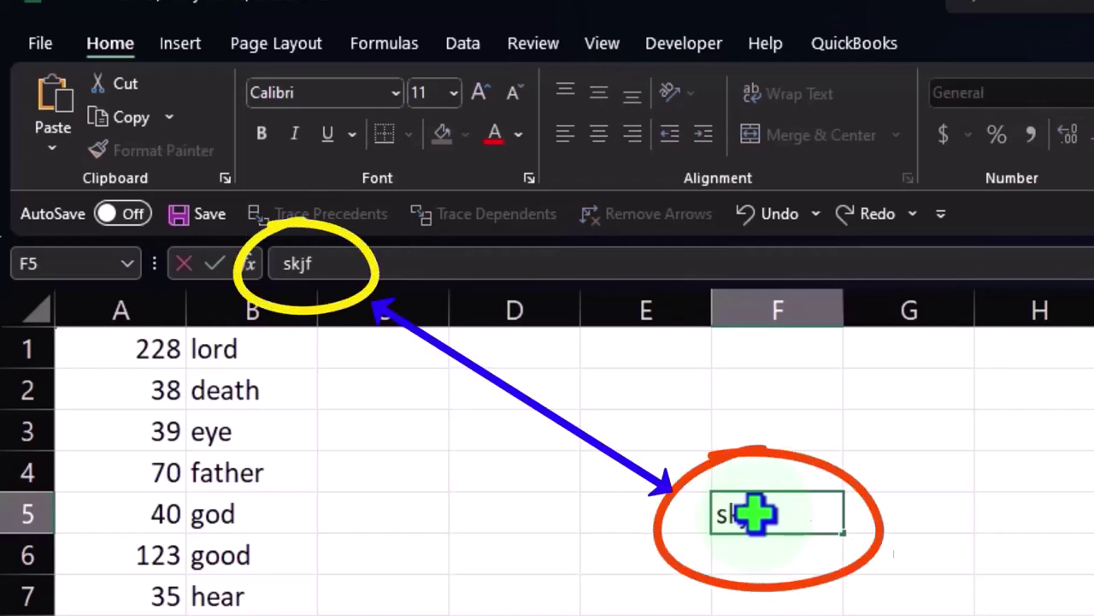
pyautogui.click(1011, 544)
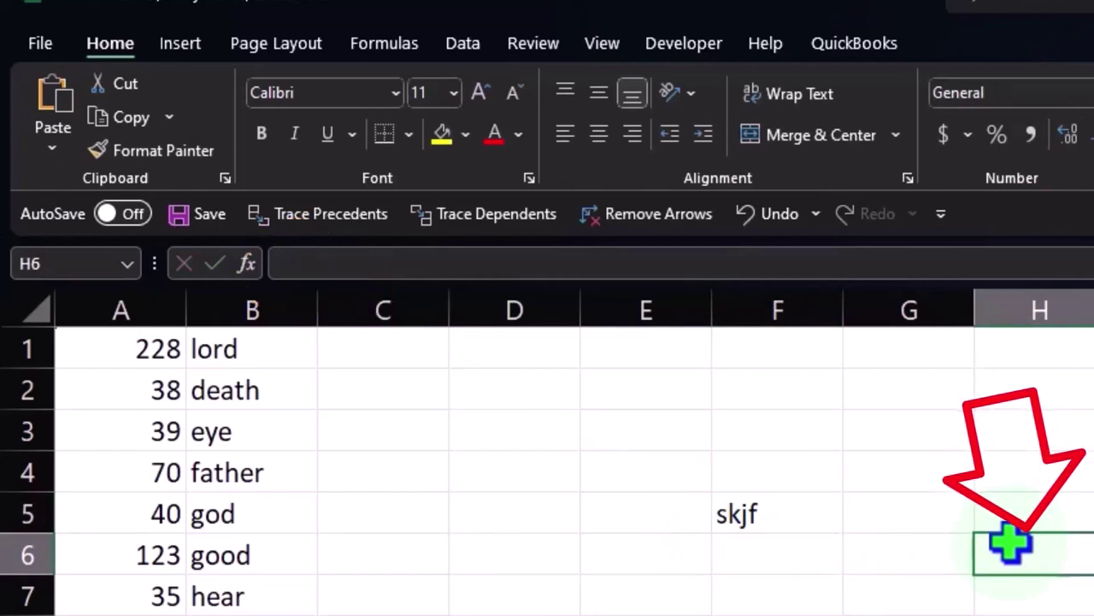
# Overwrite the text in cell F5 with dsdfd, and undo that replacement.
pyautogui.click(783, 511)
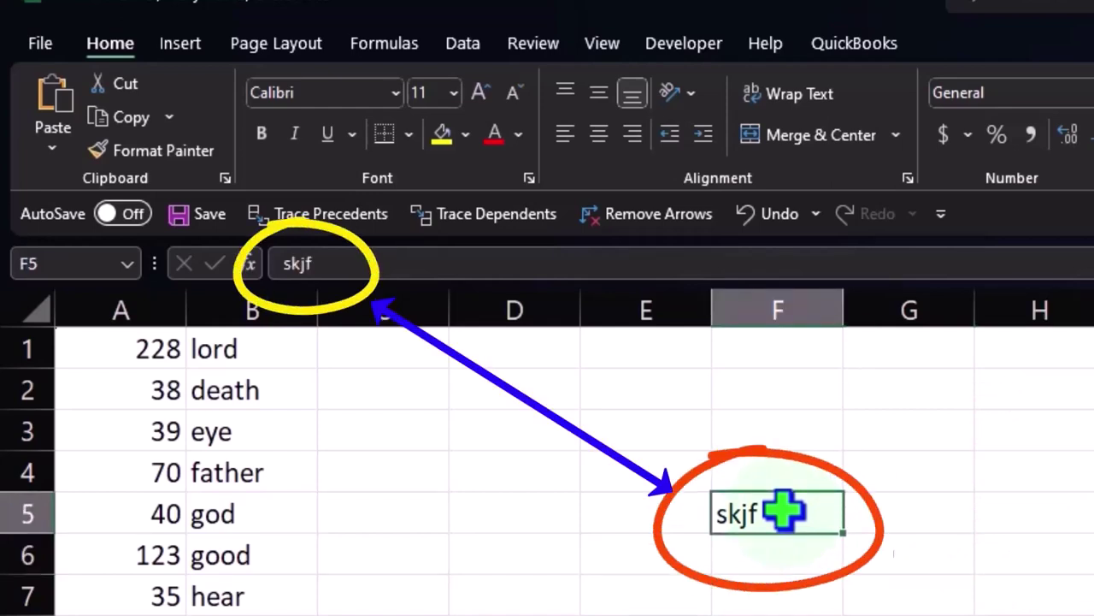
pyautogui.write('d')
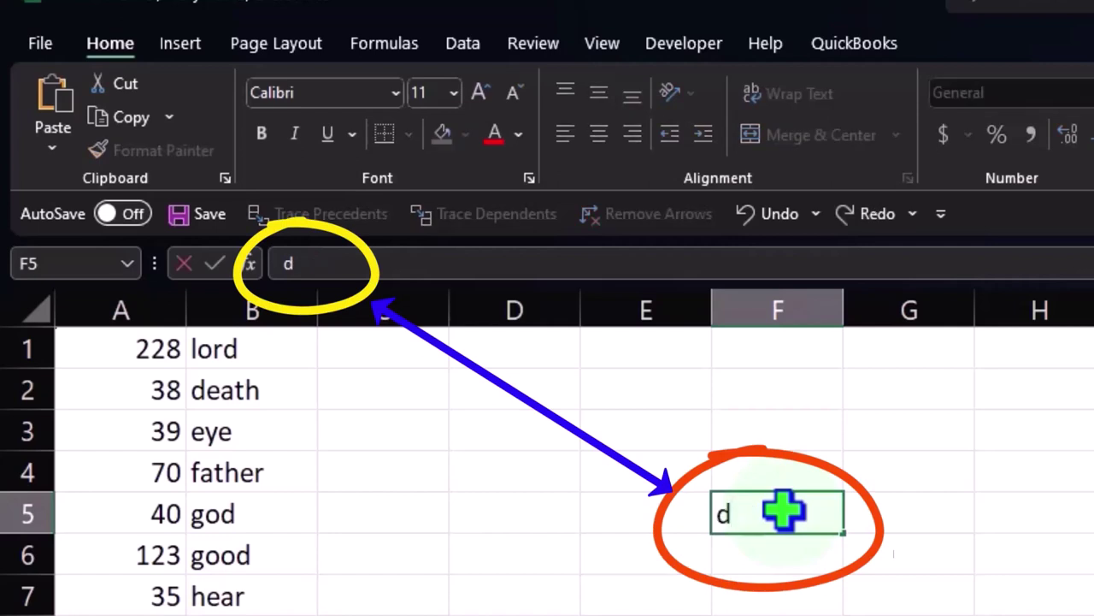
pyautogui.write('sdfd')
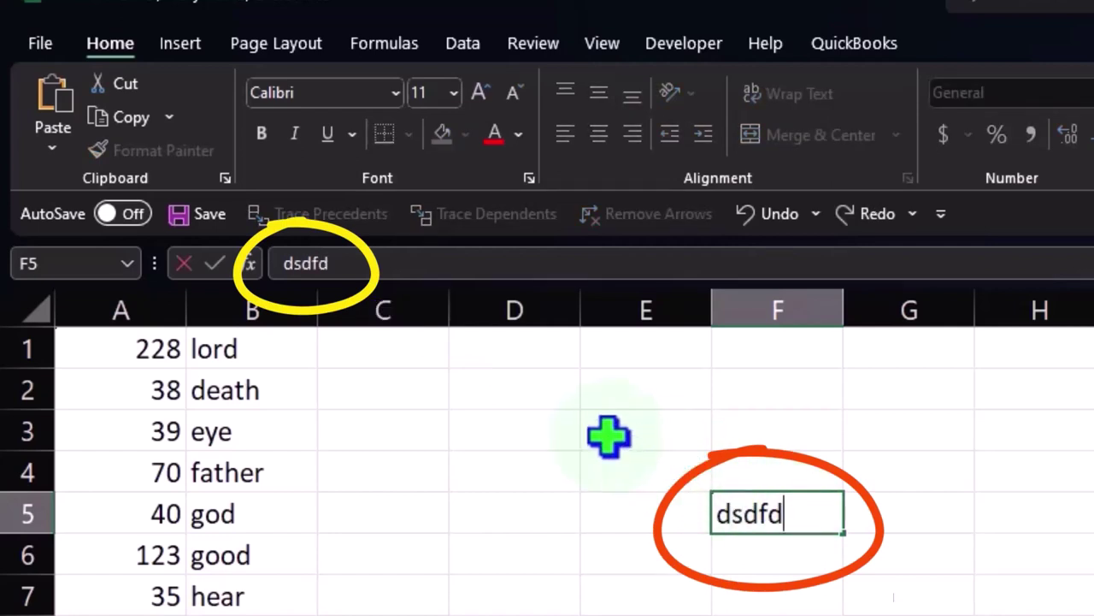
pyautogui.click(764, 224)
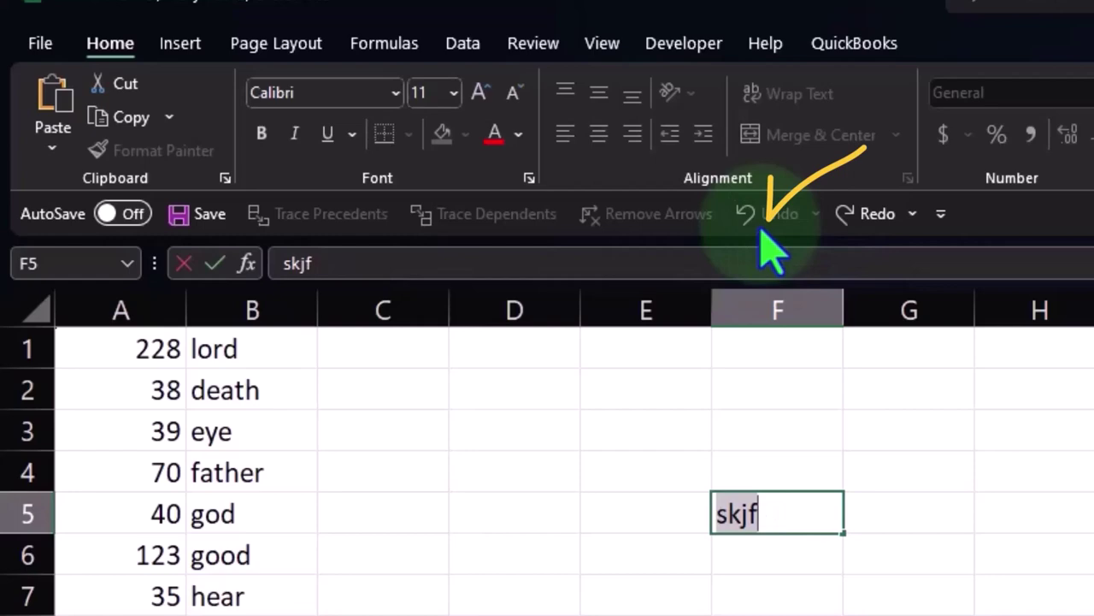
pyautogui.click(916, 553)
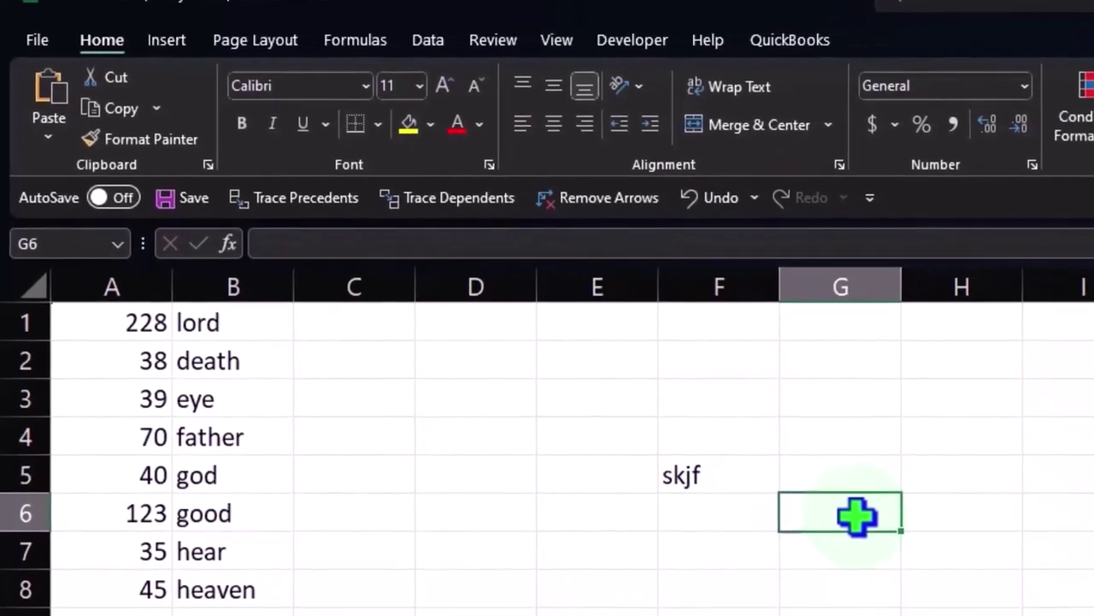
# Delete the contents of cell F5 and undo the deletion.
pyautogui.hotkey('ctrl', 'z')
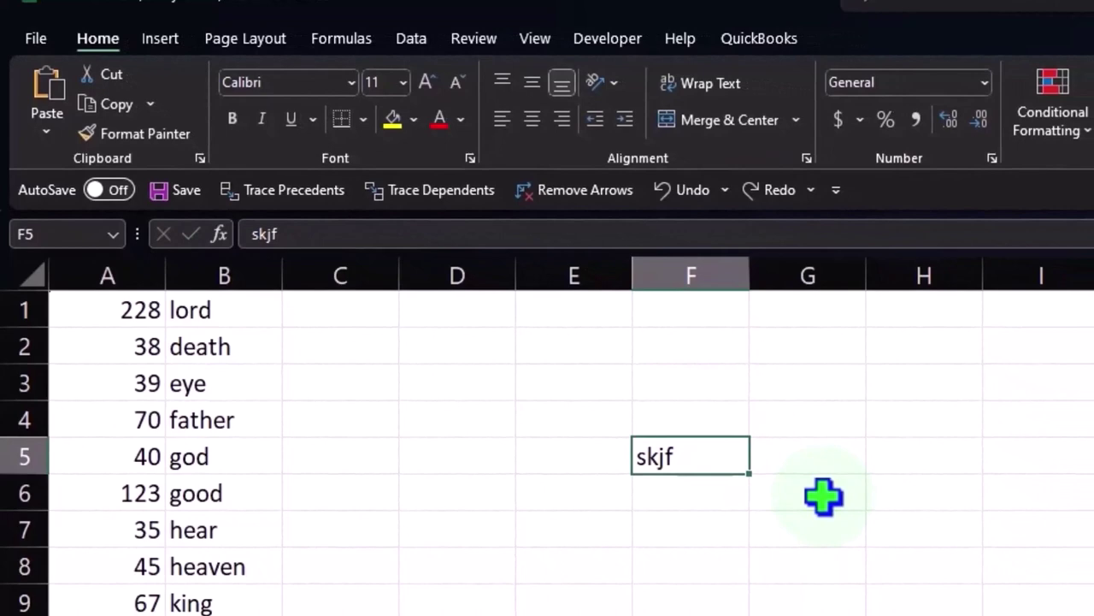
pyautogui.press('Delete')
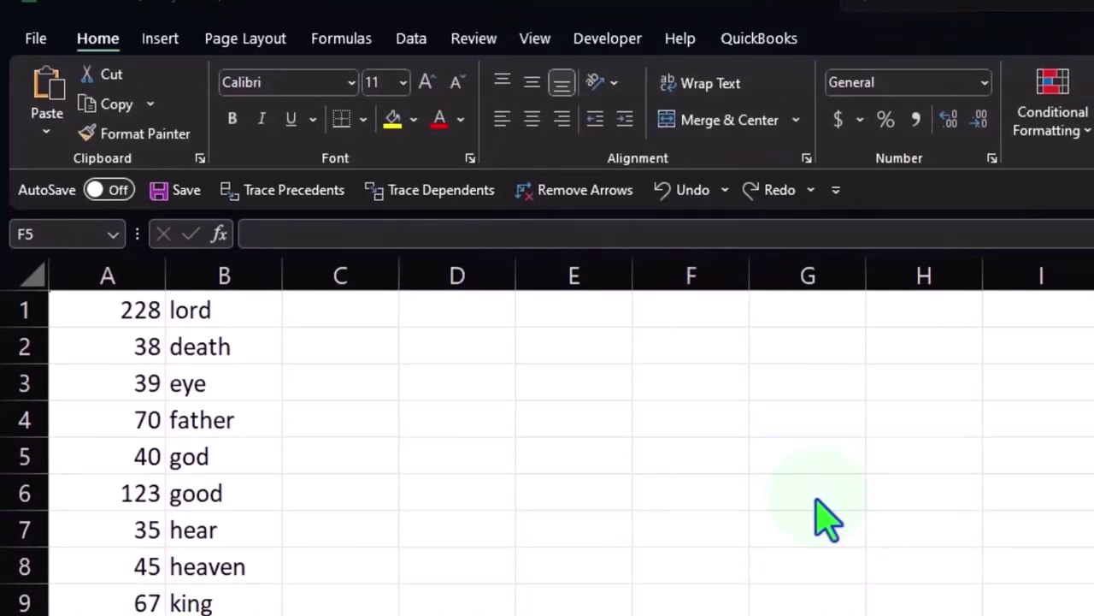
pyautogui.hotkey('ctrl', 'z')
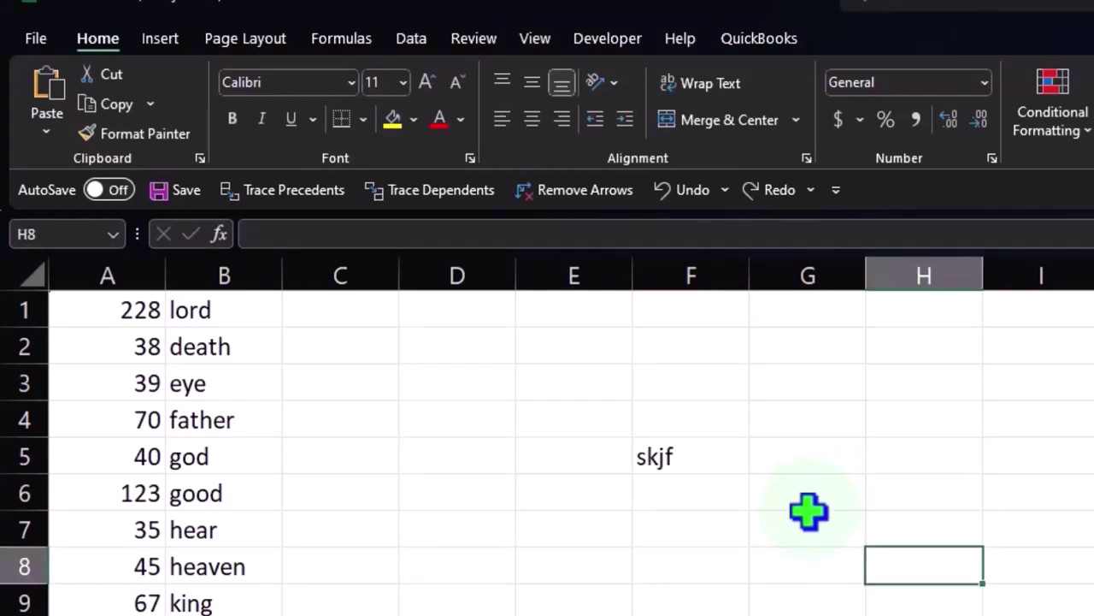
# Edit cell F5 in place by appending ds to its existing text.
pyautogui.doubleClick(684, 456)
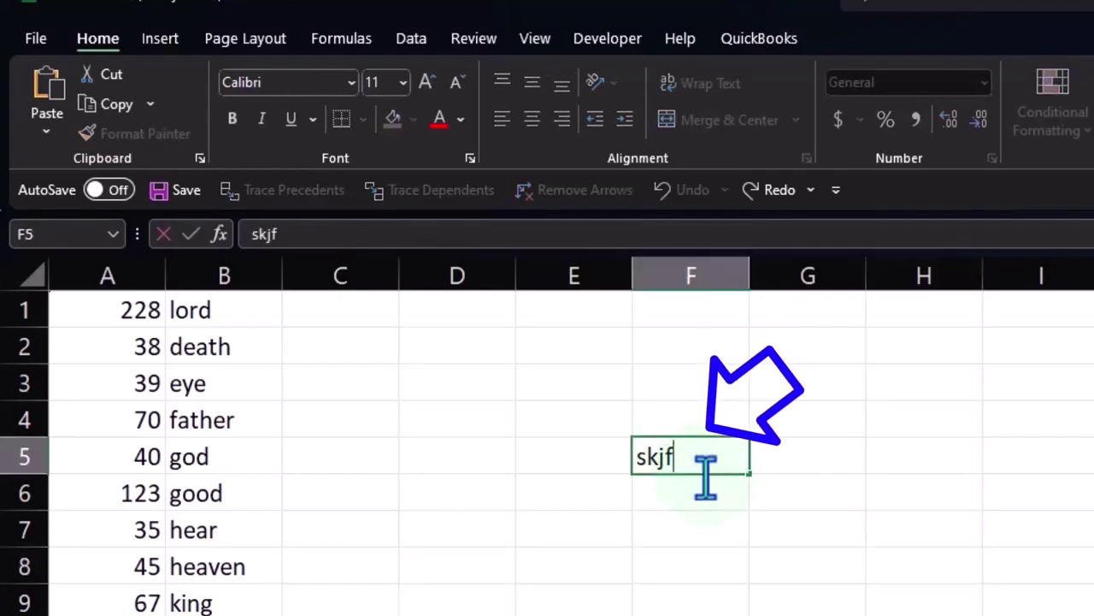
pyautogui.write('ds')
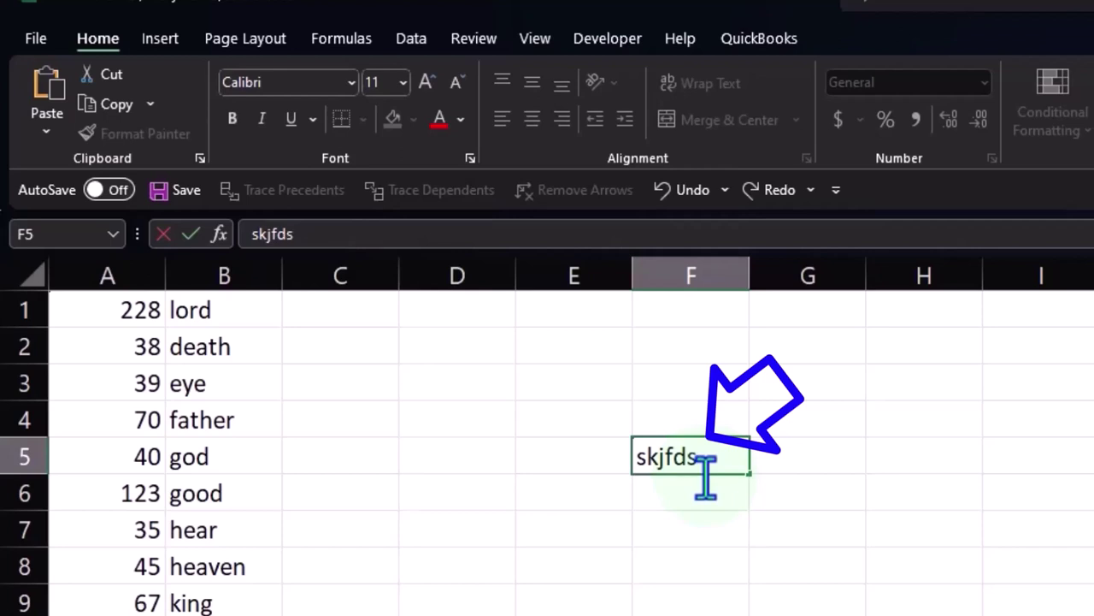
pyautogui.press('Return')
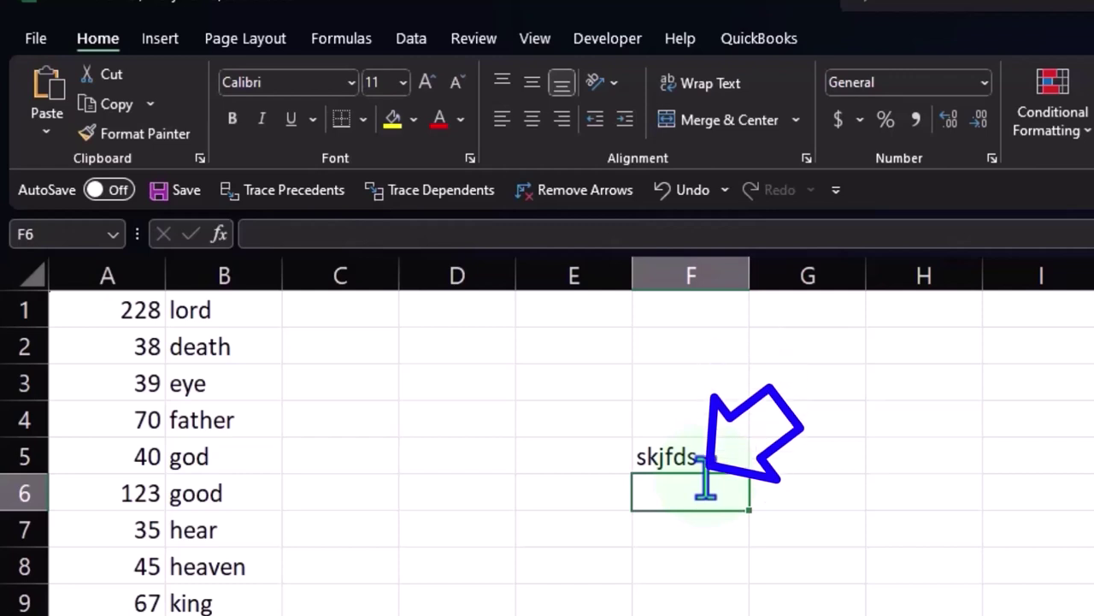
# Delete the sample text from cell F5.
pyautogui.press('Up')
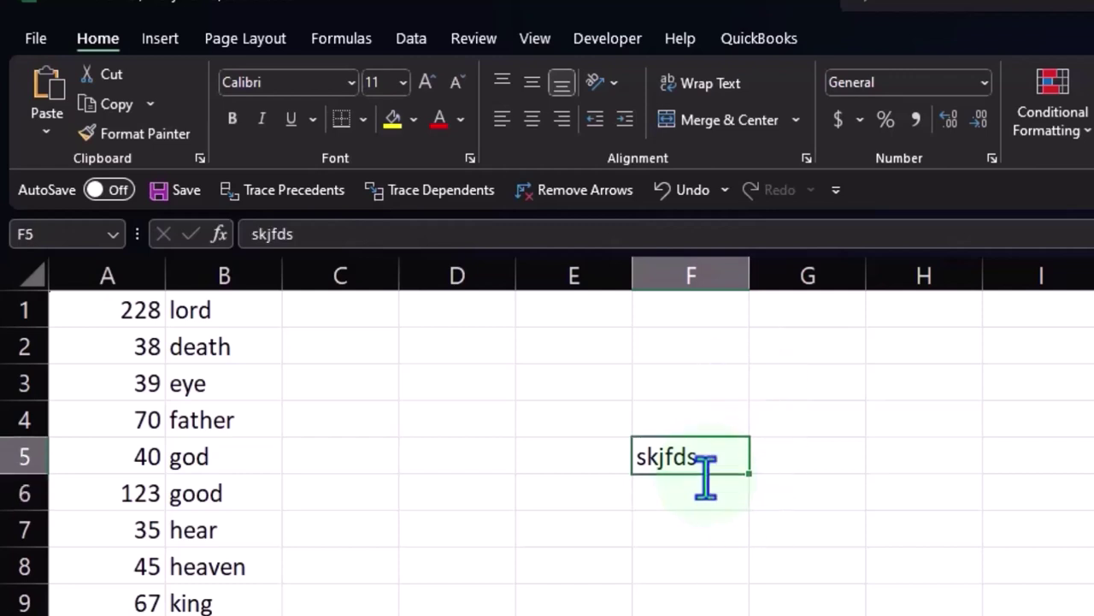
pyautogui.press('Delete')
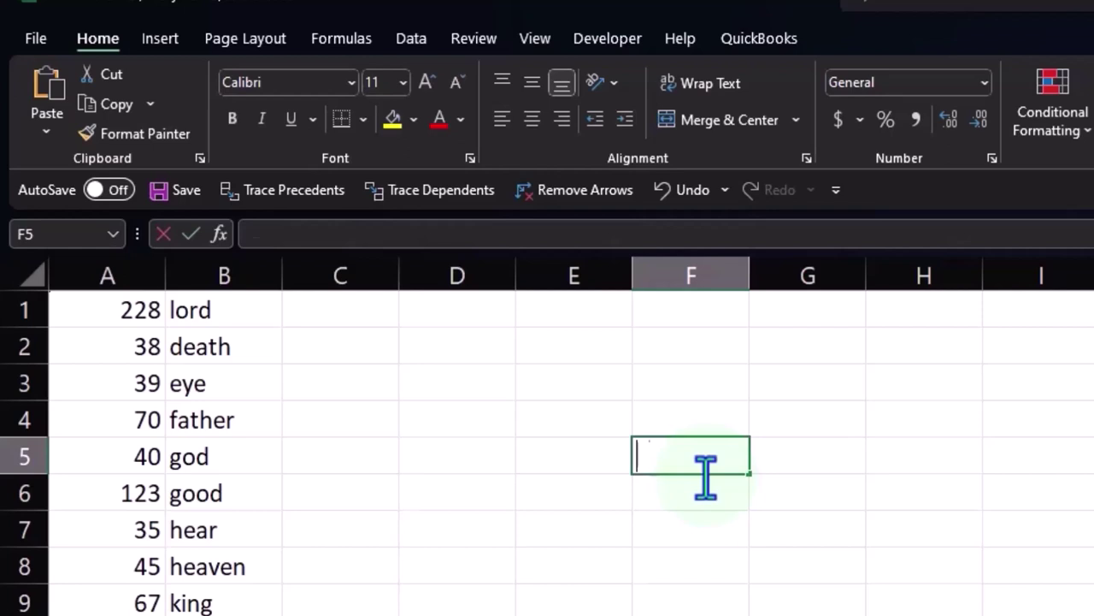
# Start a formula in cell F5 with an equals sign, point it at cells I4, I7 and J5 in turn, and erase it.
pyautogui.write('=')
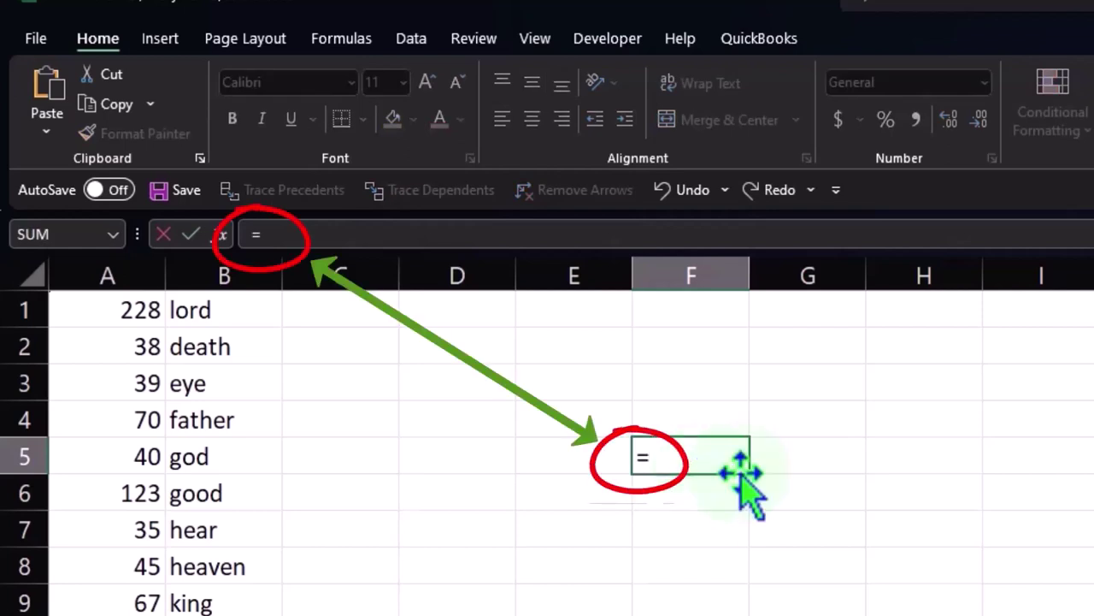
pyautogui.click(980, 418)
pyautogui.click(1034, 425)
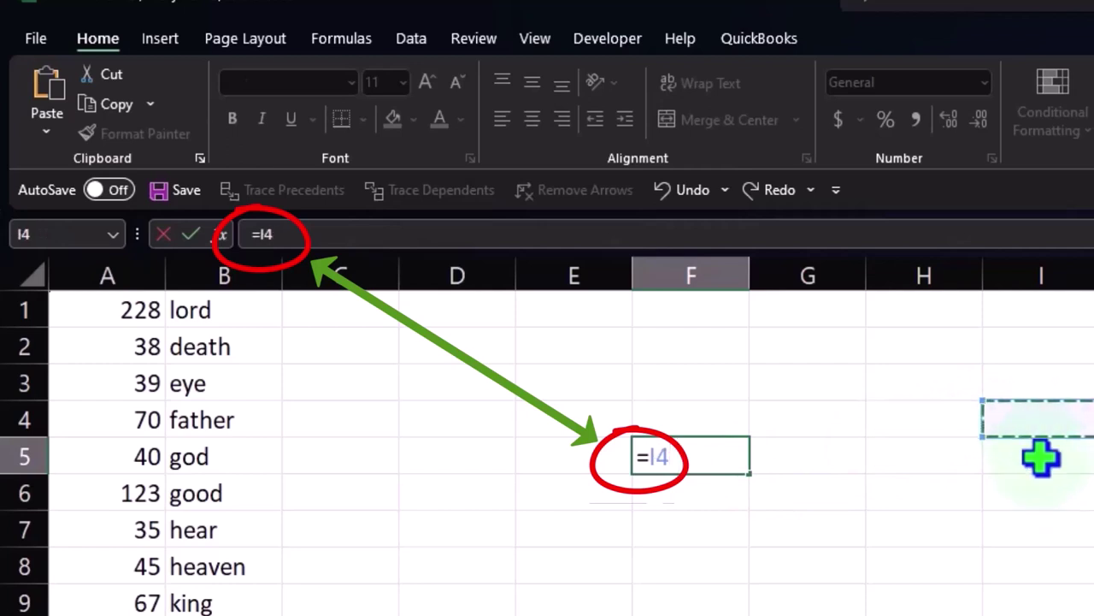
pyautogui.click(1055, 518)
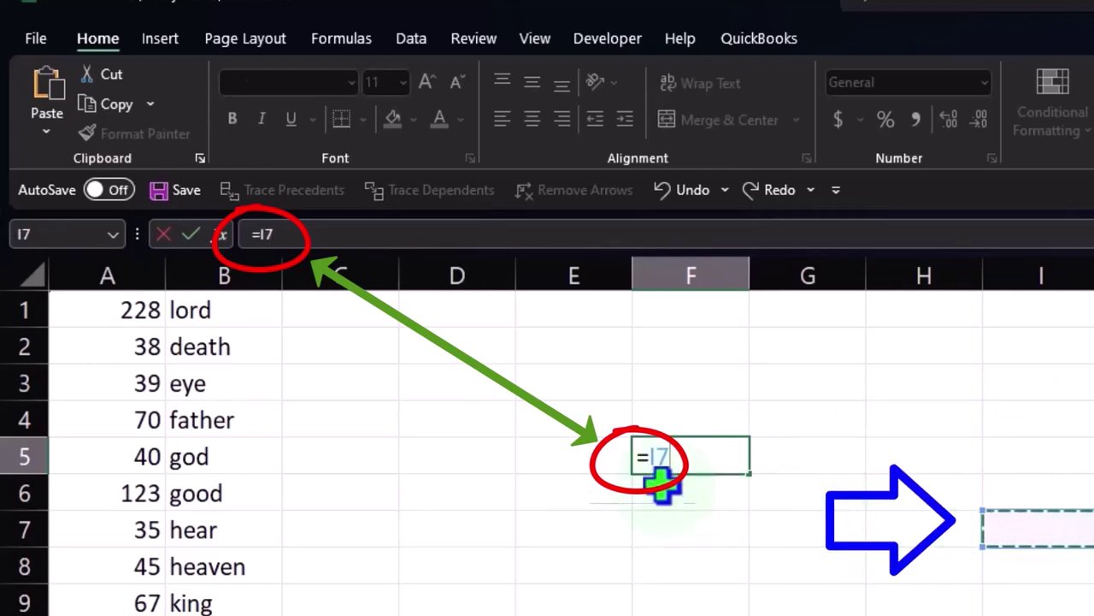
pyautogui.click(1021, 494)
pyautogui.click(1035, 419)
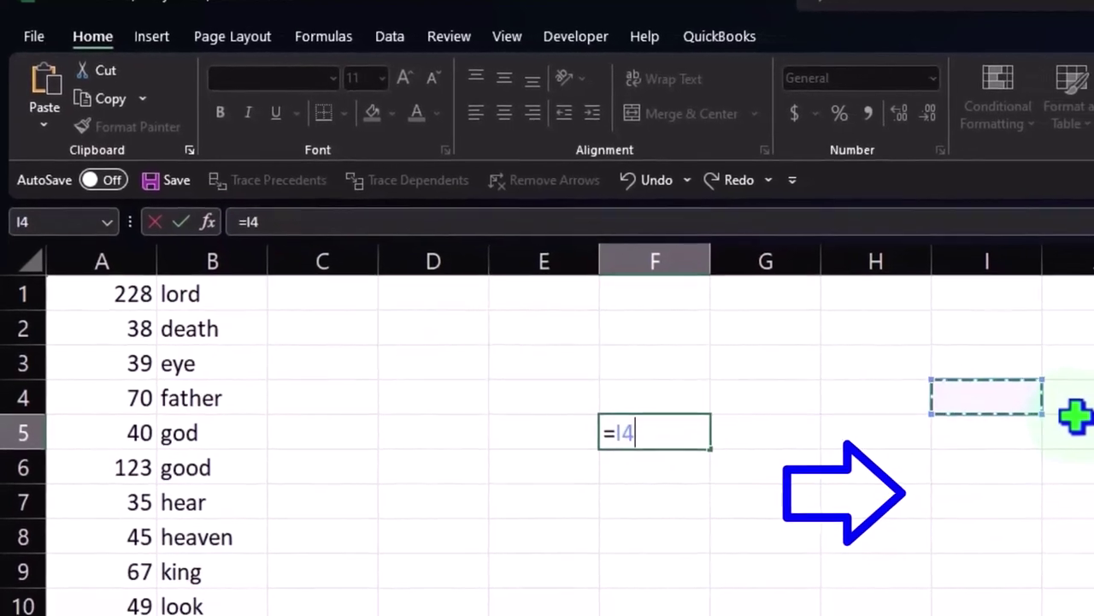
pyautogui.click(1040, 409)
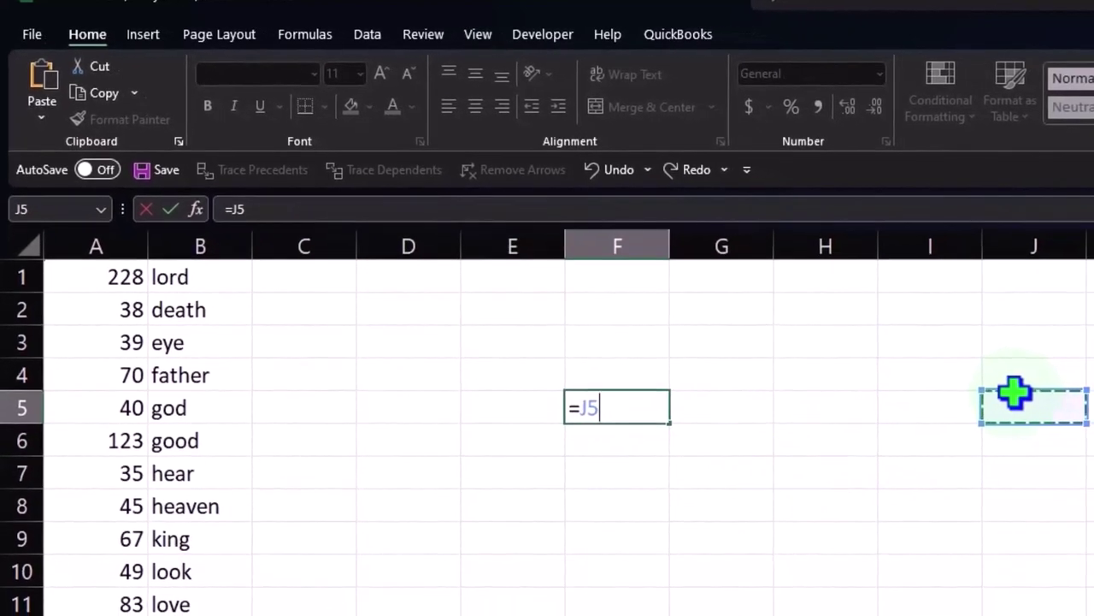
pyautogui.press('BackSpace')
pyautogui.press('BackSpace')
pyautogui.press('BackSpace')
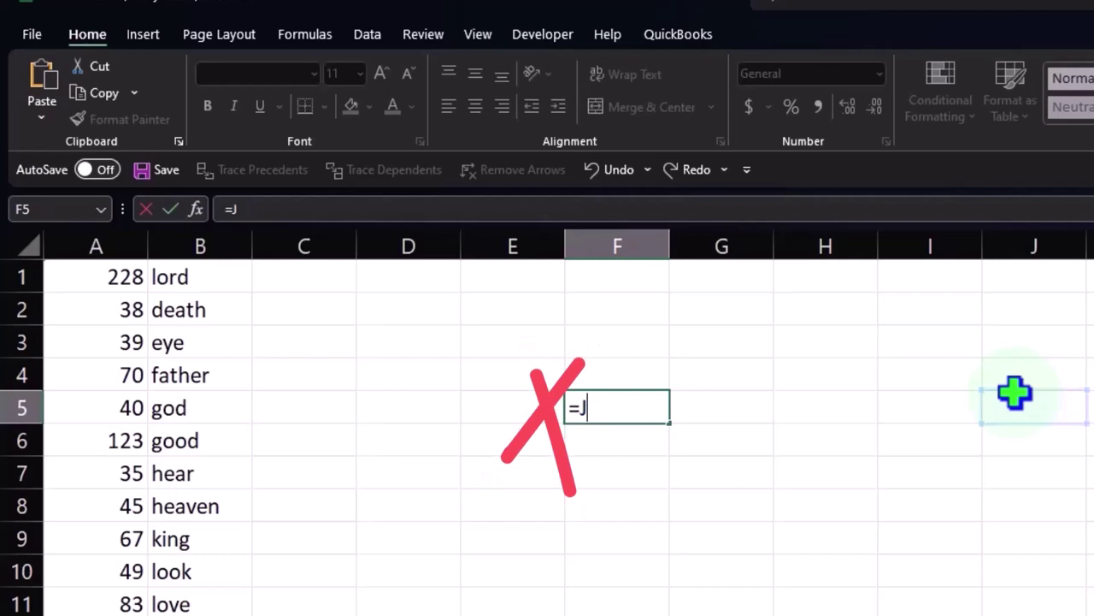
pyautogui.press('Return')
pyautogui.click(1015, 392)
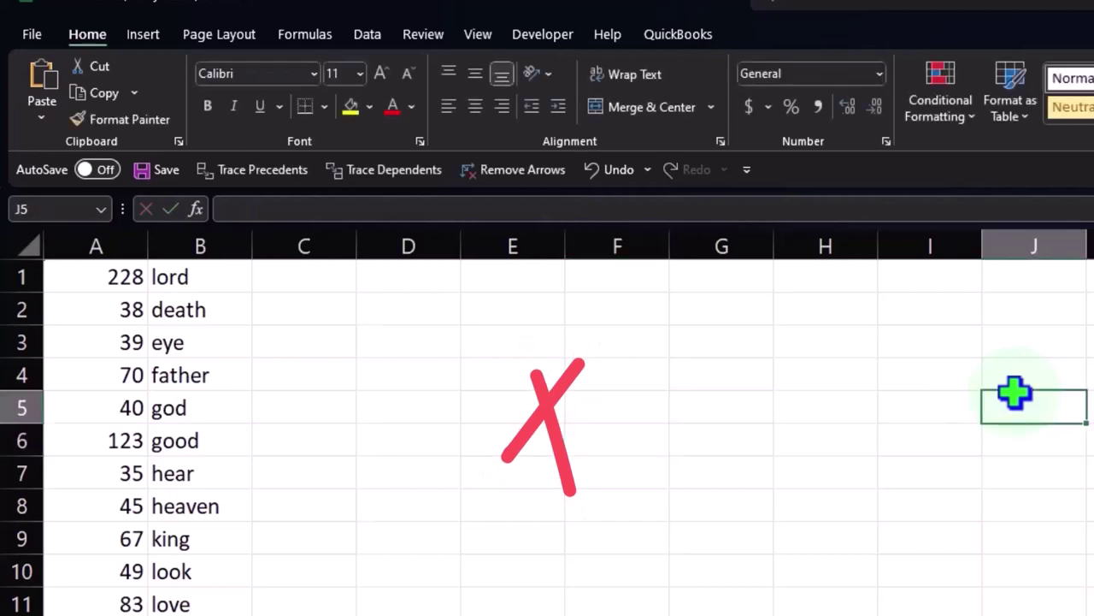
pyautogui.click(1005, 466)
pyautogui.click(863, 477)
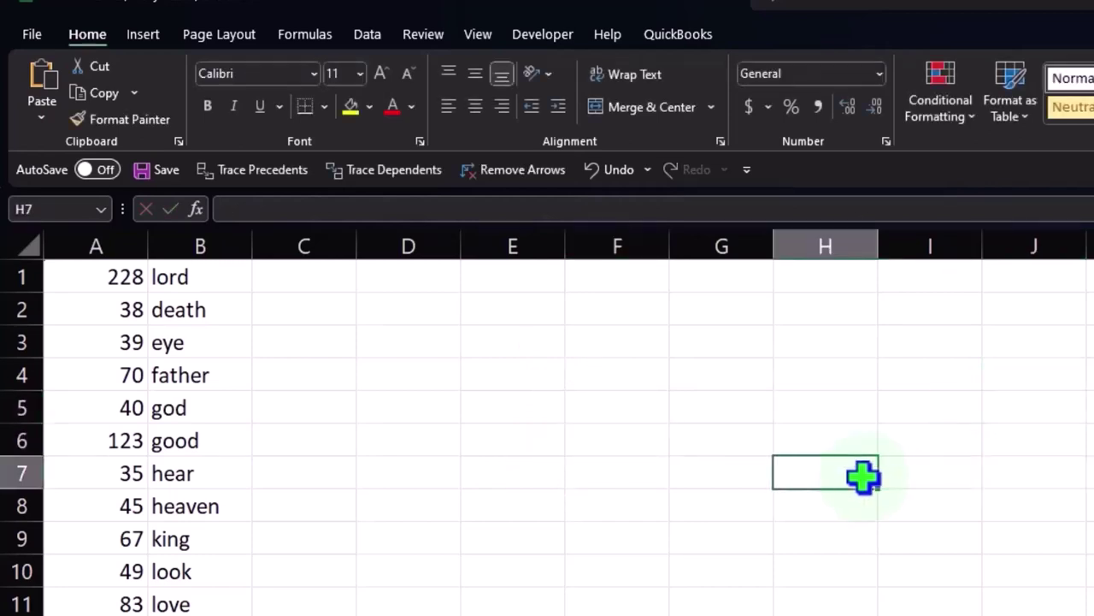
# Start a formula in cell F5 with a plus sign, point it at cell I5, and discard the entry.
pyautogui.click(581, 406)
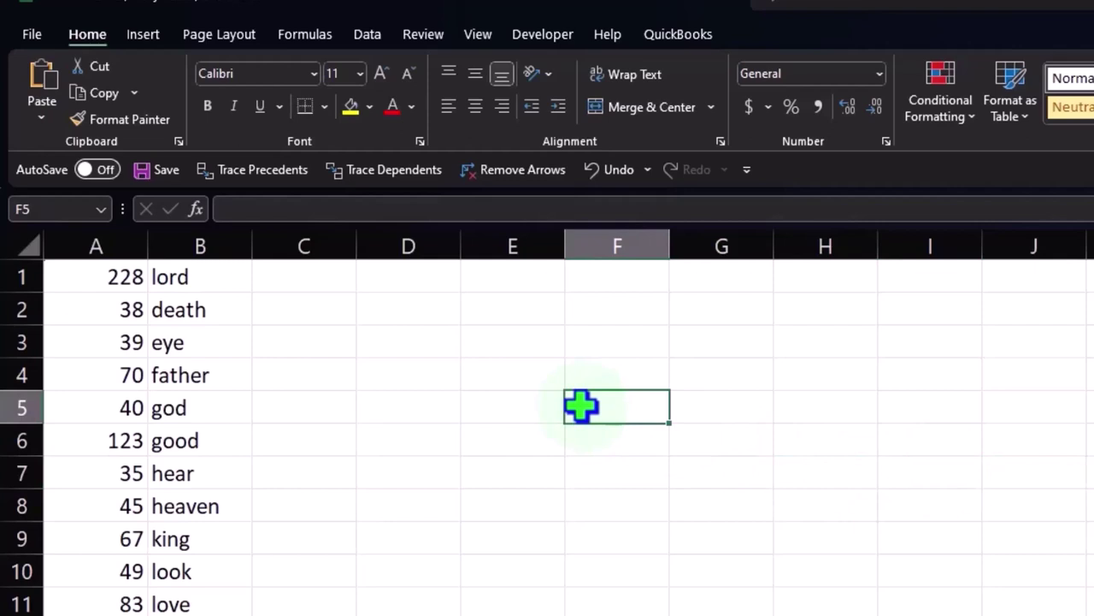
pyautogui.write('+')
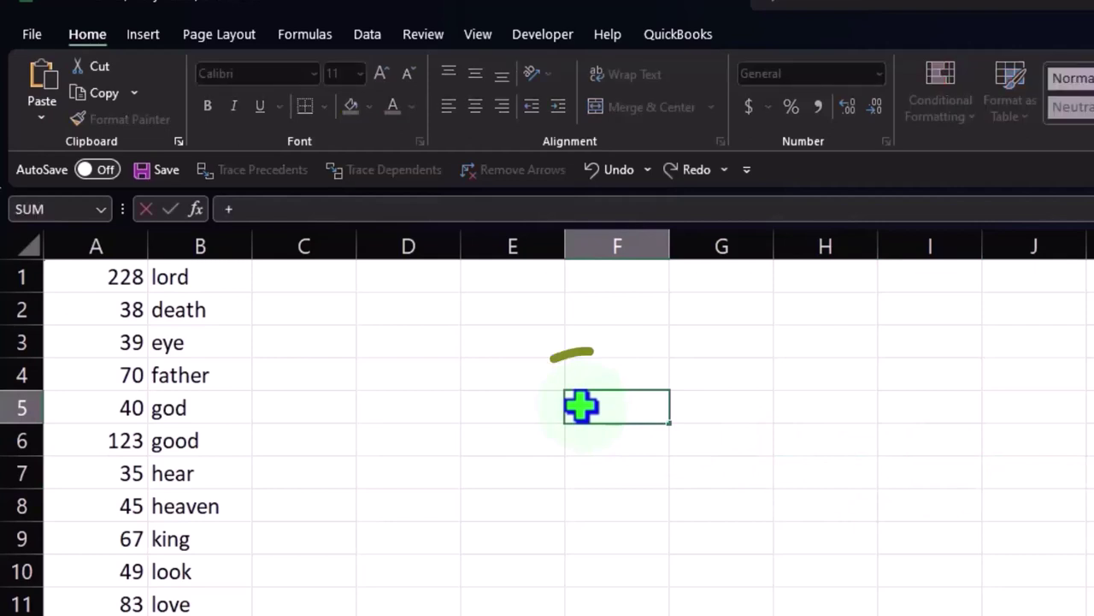
pyautogui.click(838, 567)
pyautogui.click(930, 474)
pyautogui.click(940, 395)
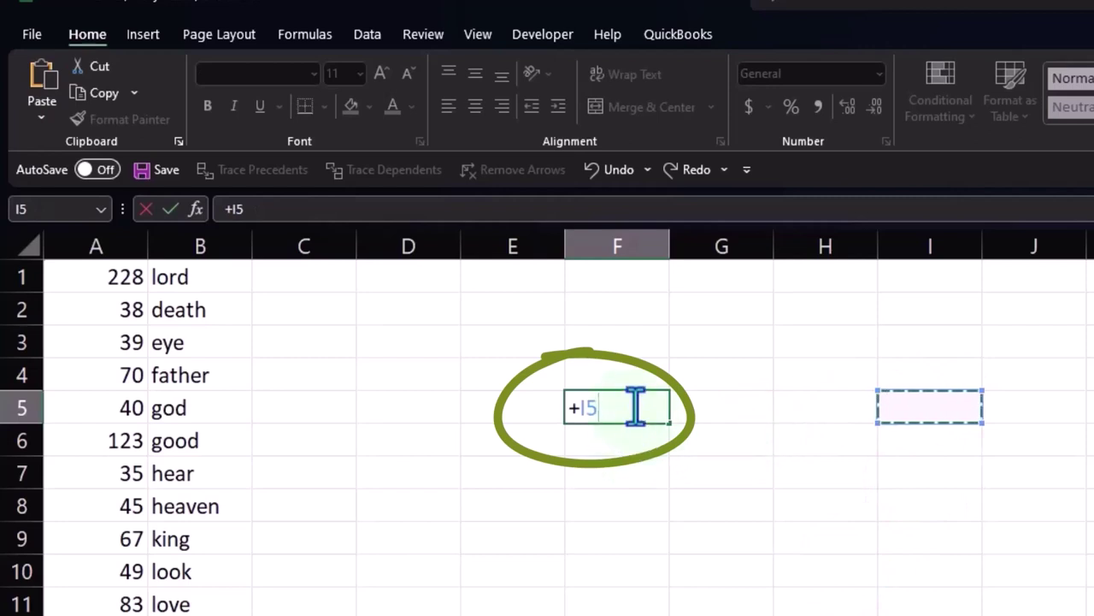
pyautogui.press('BackSpace')
pyautogui.press('BackSpace')
pyautogui.press('BackSpace')
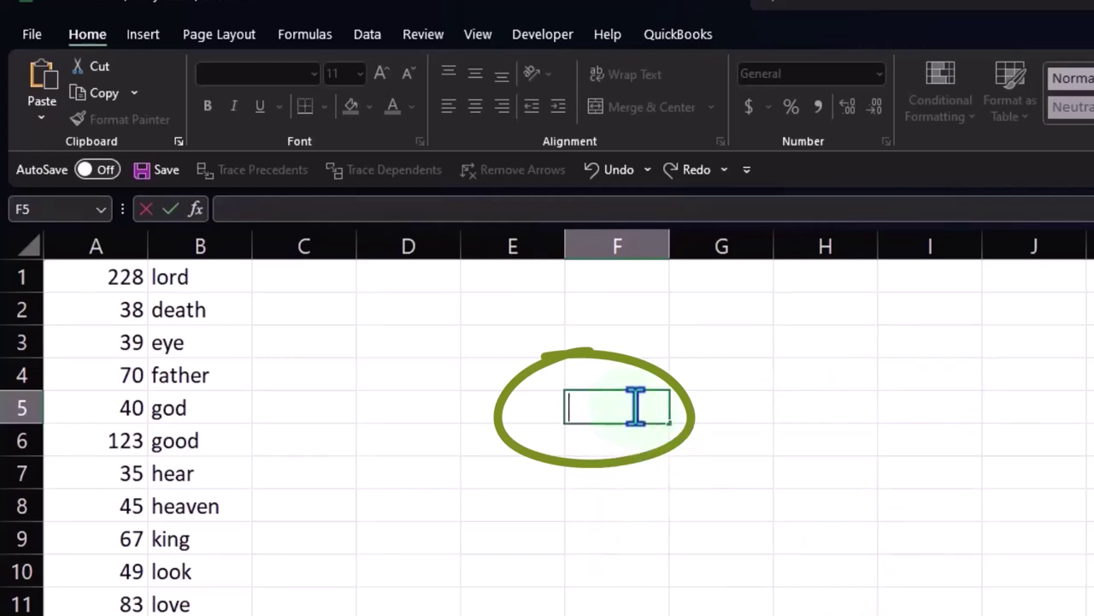
pyautogui.press('Escape')
# Try the number 555 in cell G8, and replace it with a formula pointing to K12 and then Q14.
pyautogui.click(714, 507)
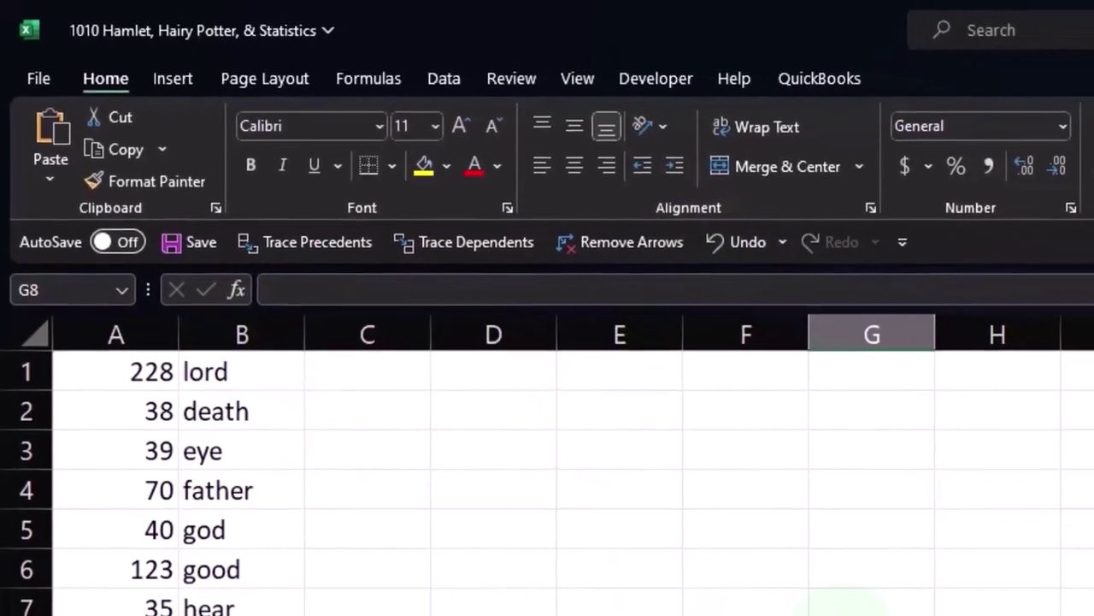
pyautogui.write('555')
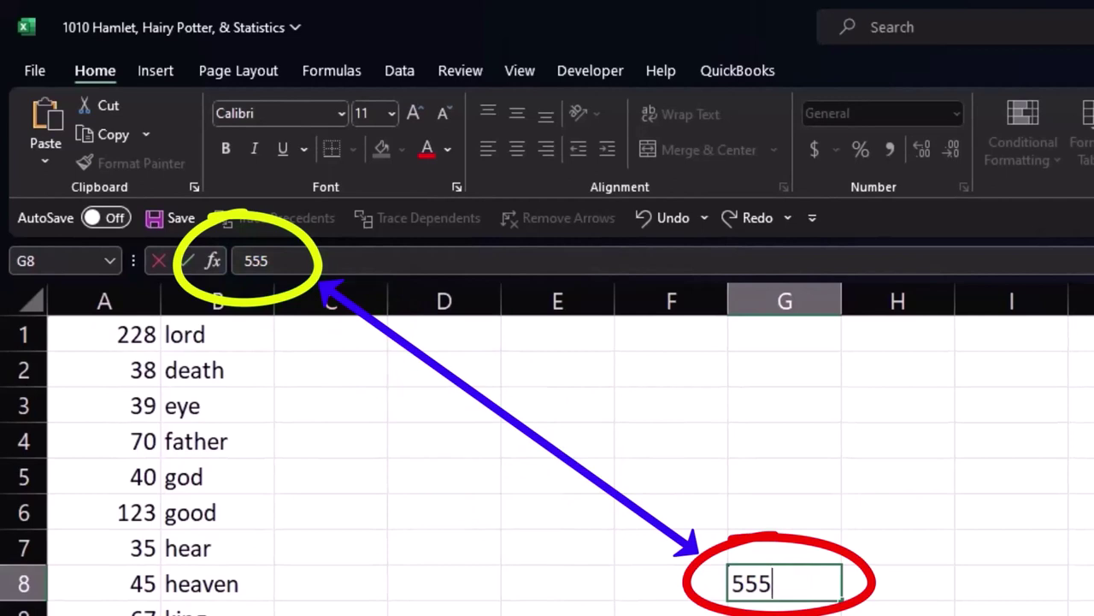
pyautogui.write('=')
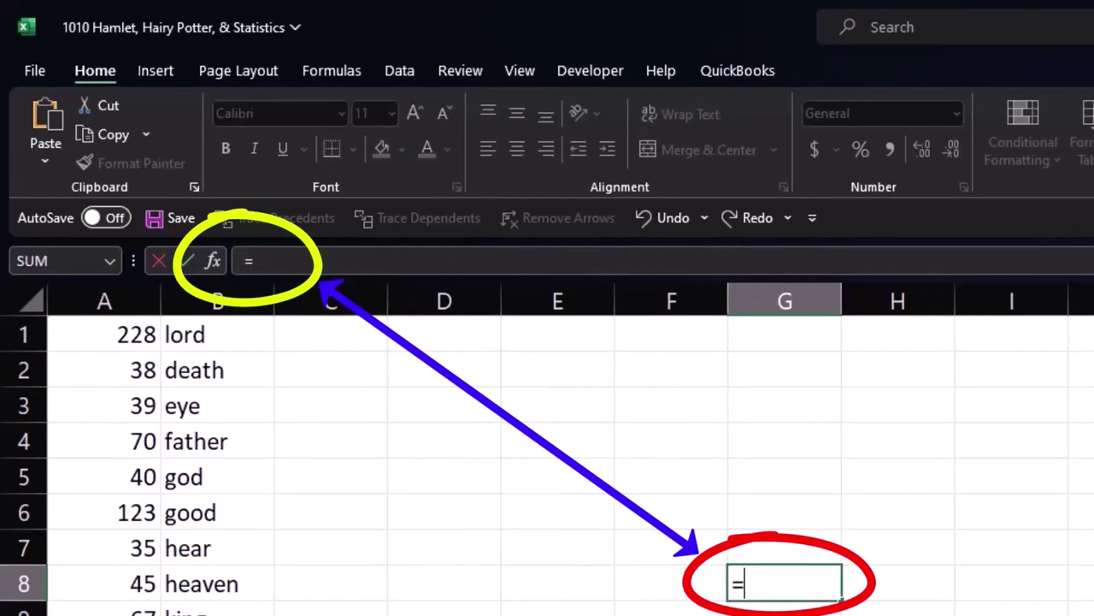
pyautogui.write('K12')
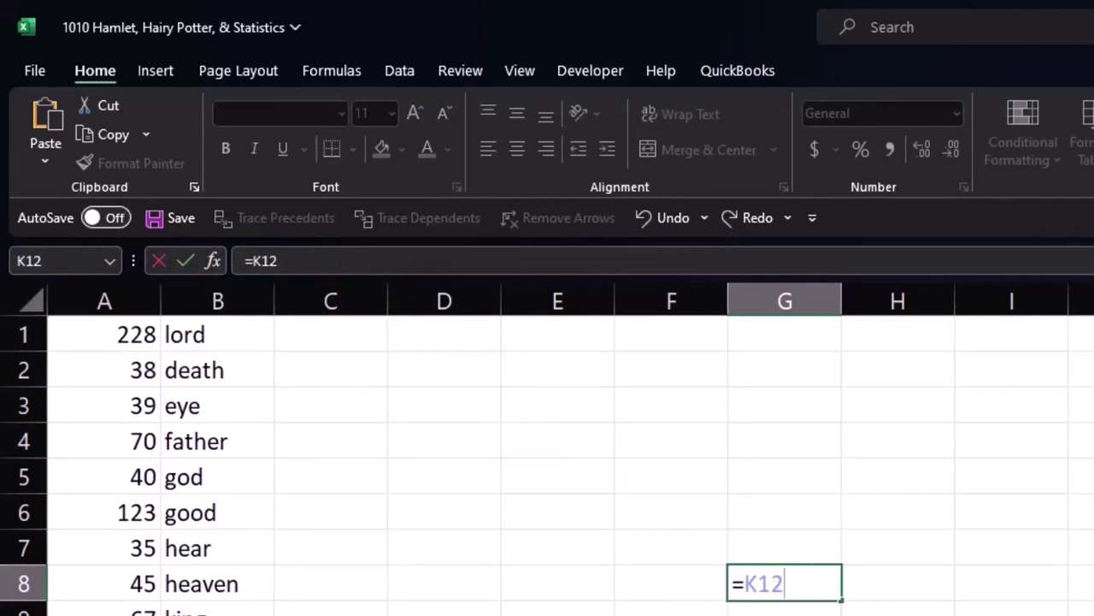
pyautogui.press('BackSpace')
pyautogui.press('BackSpace')
pyautogui.press('BackSpace')
pyautogui.write('Q14')
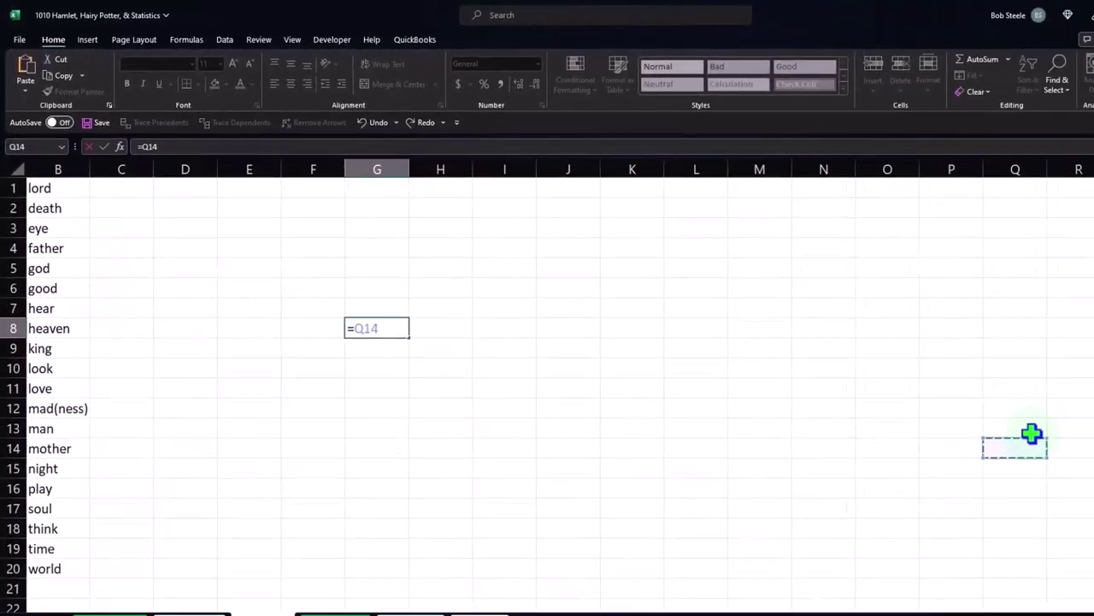
# Shift the reference of the formula in G8 across row 14 to cell AB14 and commit the formula.
pyautogui.press('Right')
pyautogui.press('Right')
pyautogui.press('Right')
pyautogui.press('Right')
pyautogui.press('Right')
pyautogui.press('Right')
pyautogui.press('Right')
pyautogui.press('Right')
pyautogui.press('Right')
pyautogui.press('Right')
pyautogui.press('Right')
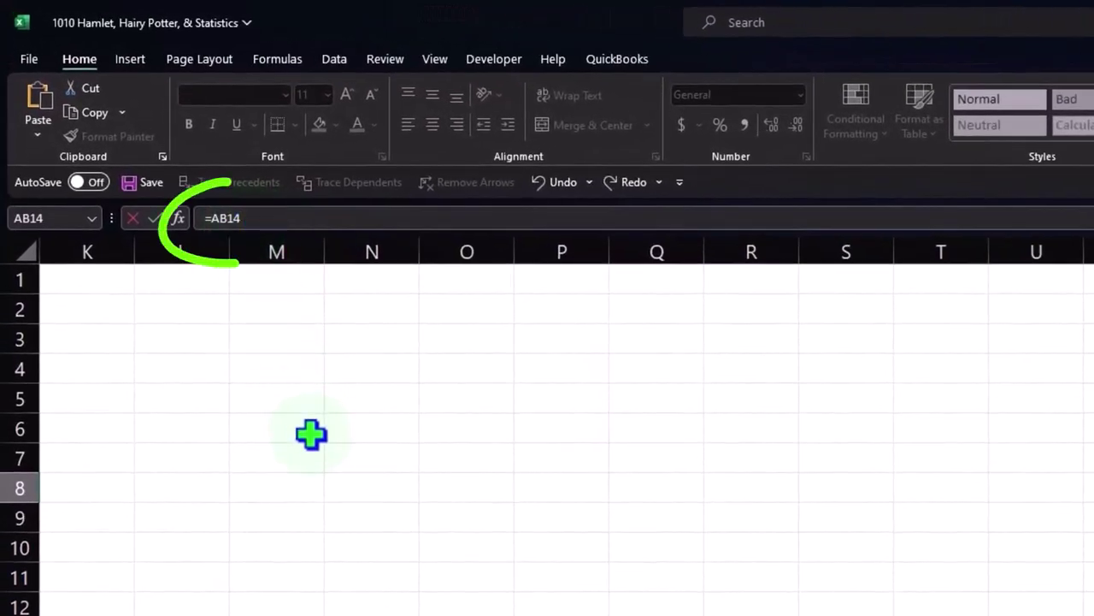
pyautogui.press('Return')
# Return to cell G8 and delete its formula.
pyautogui.press('Left')
pyautogui.press('Left')
pyautogui.press('Left')
pyautogui.press('Left')
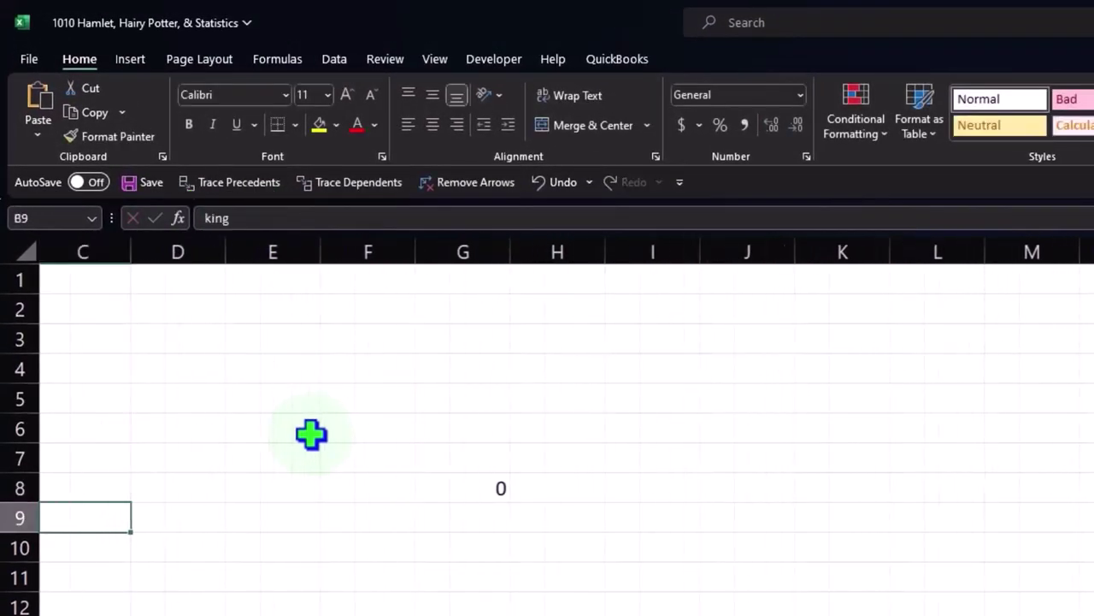
pyautogui.press('Right')
pyautogui.press('Right')
pyautogui.press('Right')
pyautogui.press('Right')
pyautogui.press('Right')
pyautogui.press('Right')
pyautogui.press('Up')
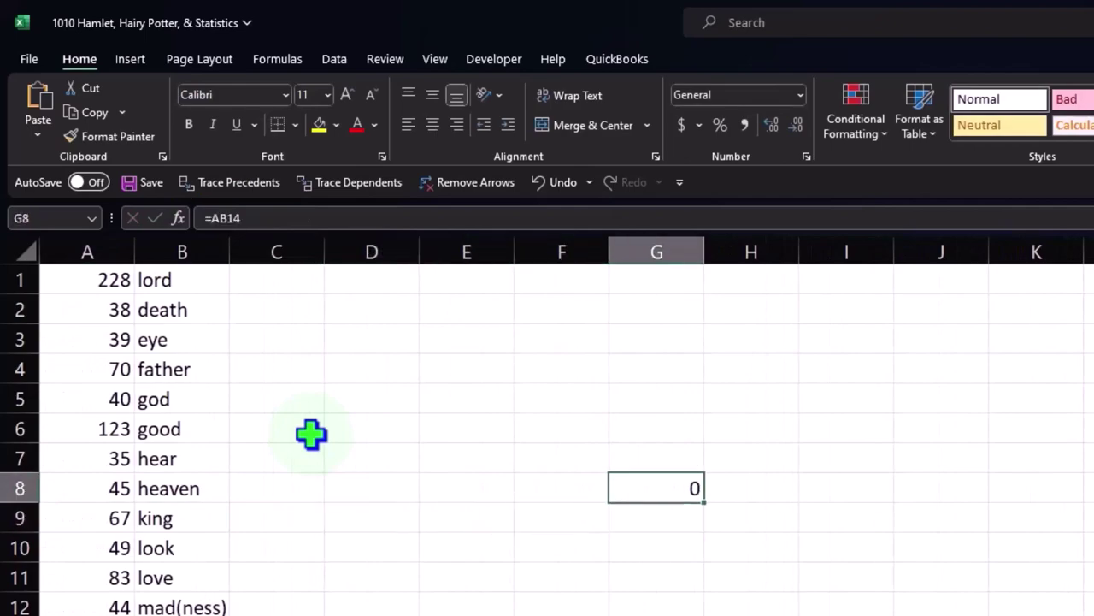
pyautogui.press('Delete')
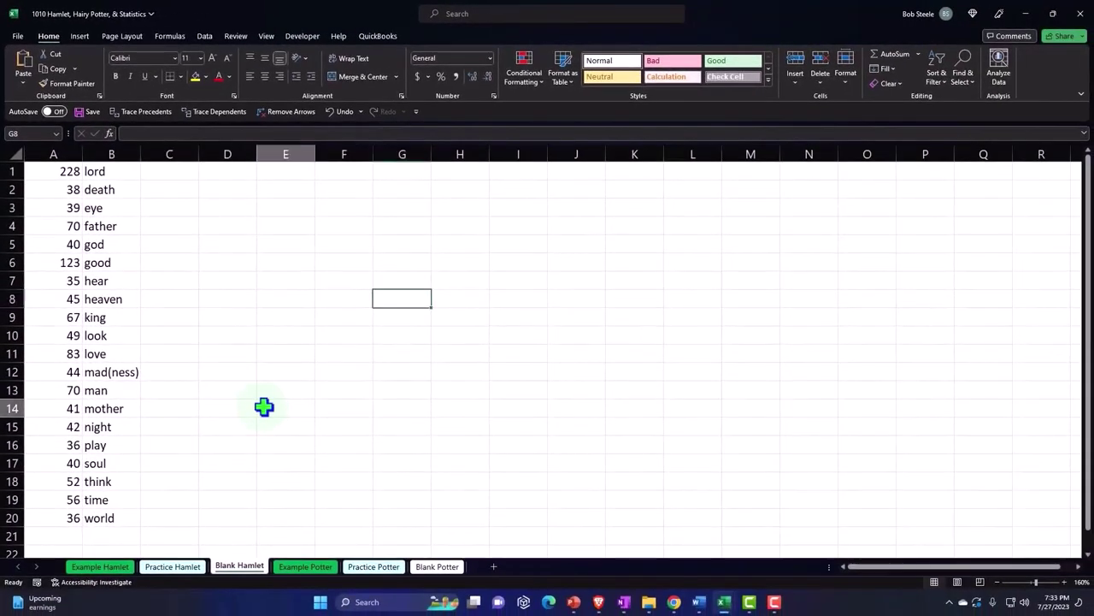
pyautogui.click(263, 407)
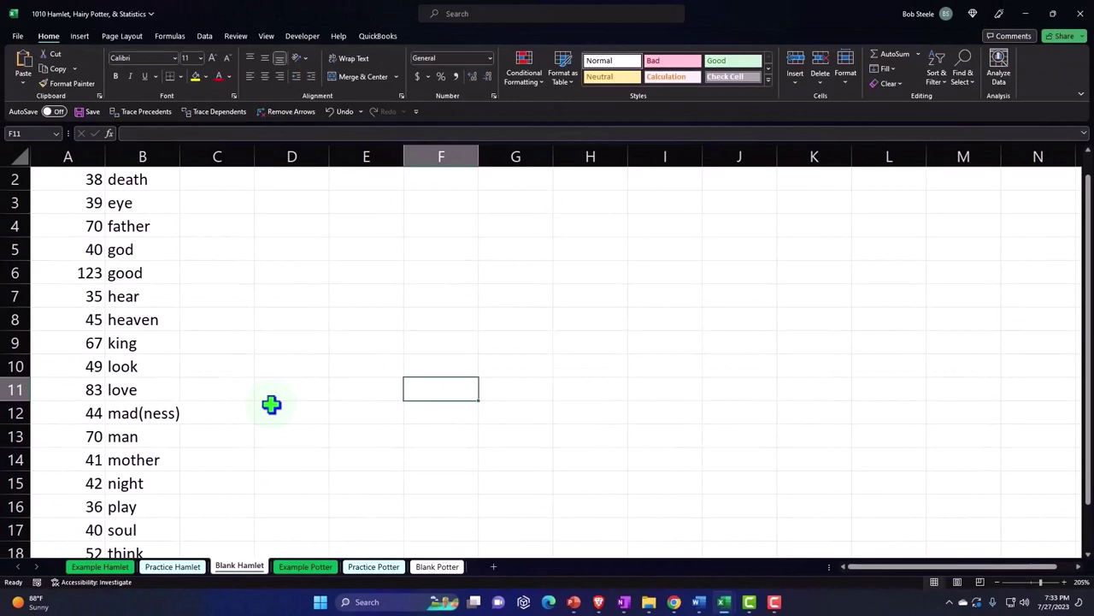
pyautogui.scroll(-1, 271, 404)
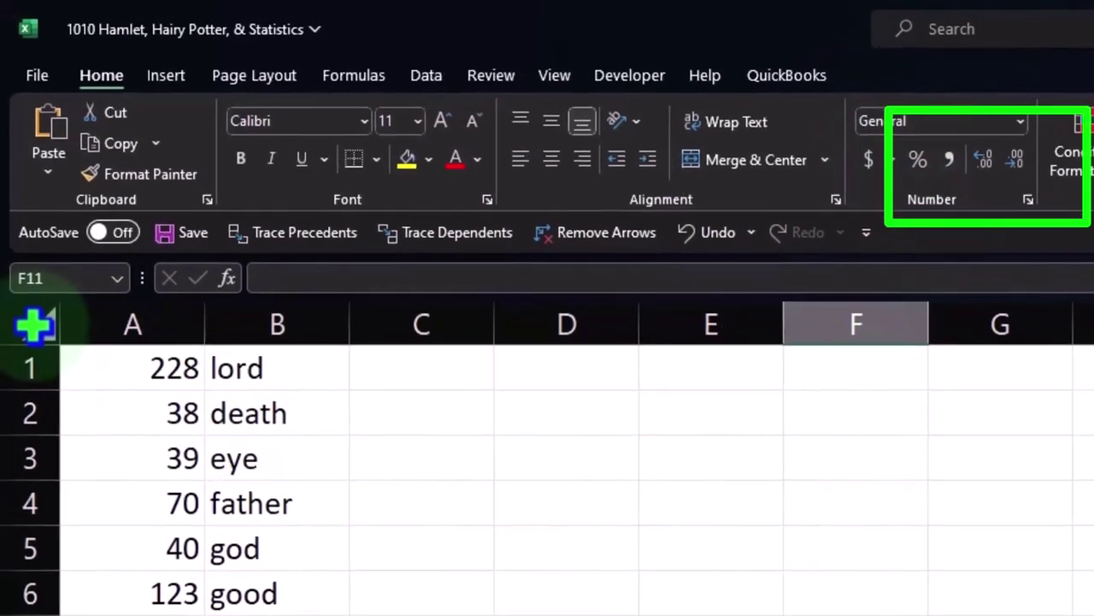
# Select the entire worksheet and view the list of available number formats.
pyautogui.click(34, 353)
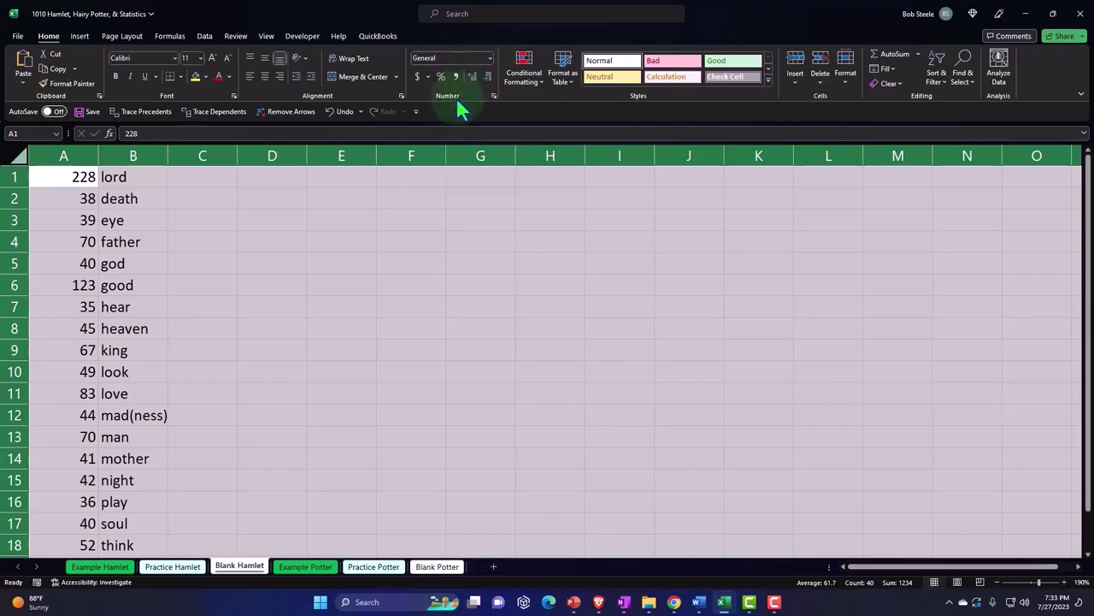
pyautogui.click(491, 59)
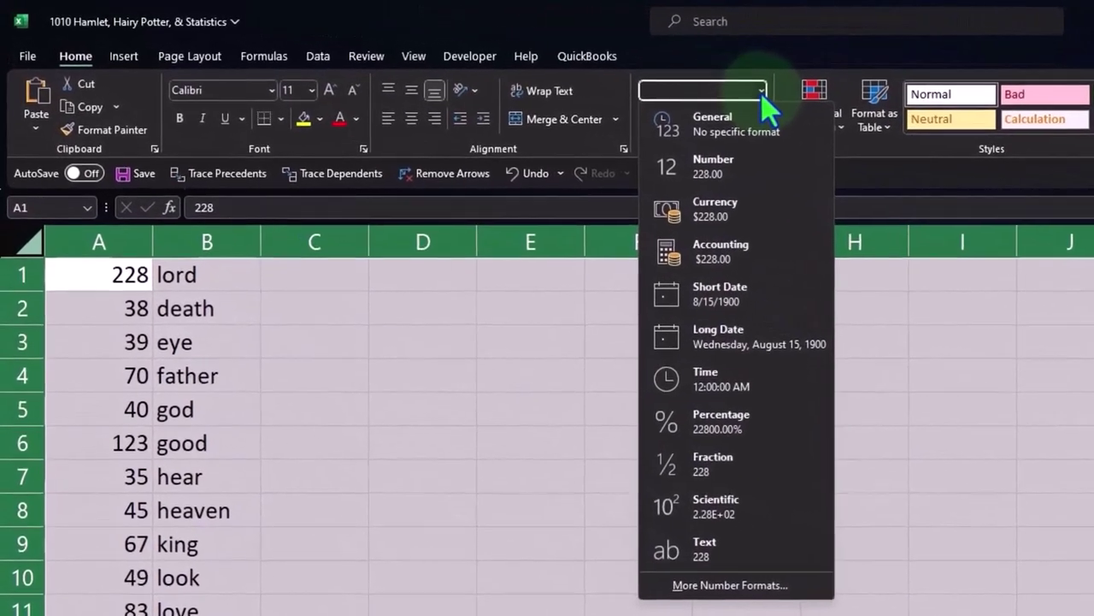
pyautogui.click(540, 65)
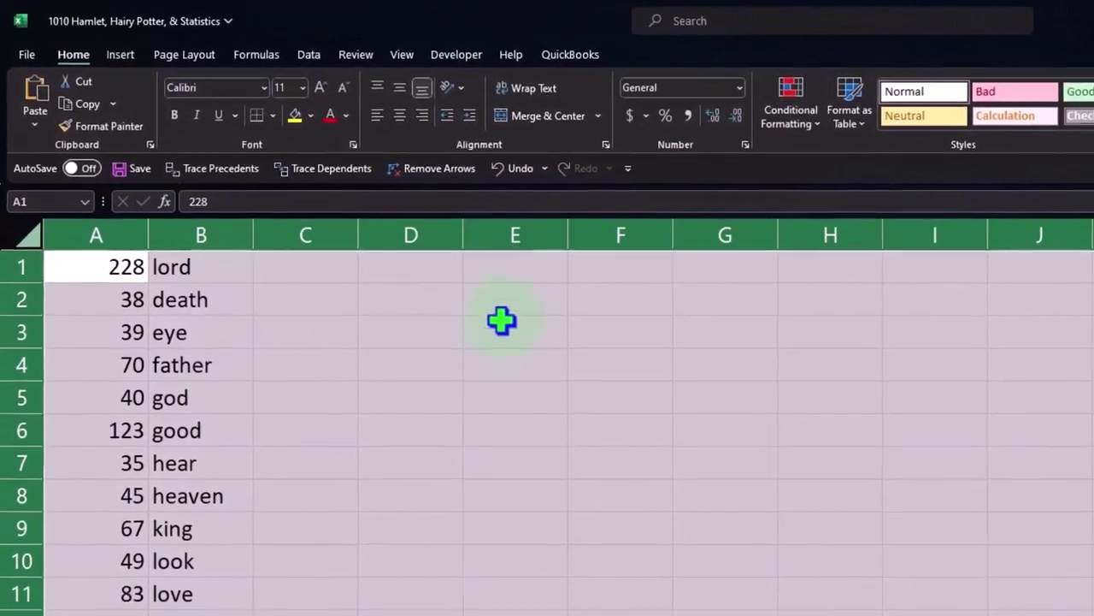
# Format the whole worksheet as Currency with red bracketed negative numbers, no currency symbol and 0 decimal places.
pyautogui.rightClick(514, 335)
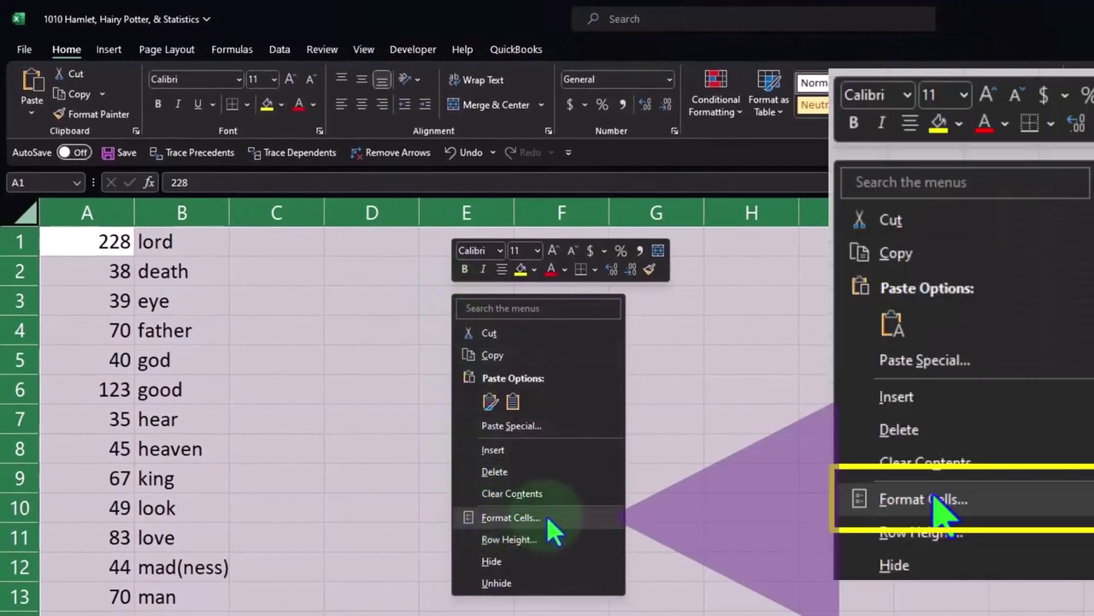
pyautogui.click(546, 515)
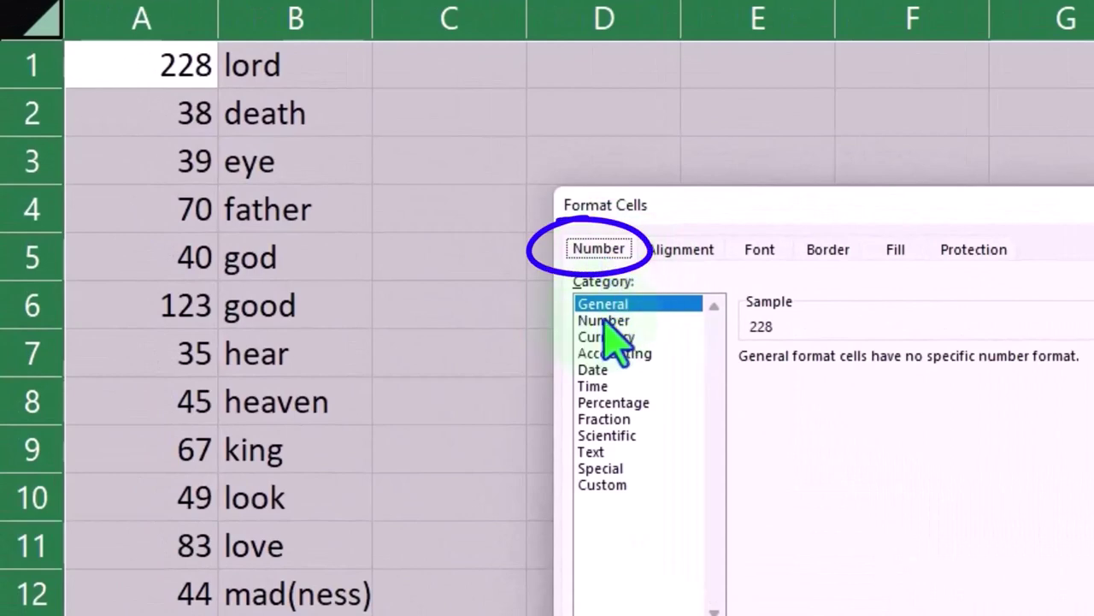
pyautogui.click(592, 339)
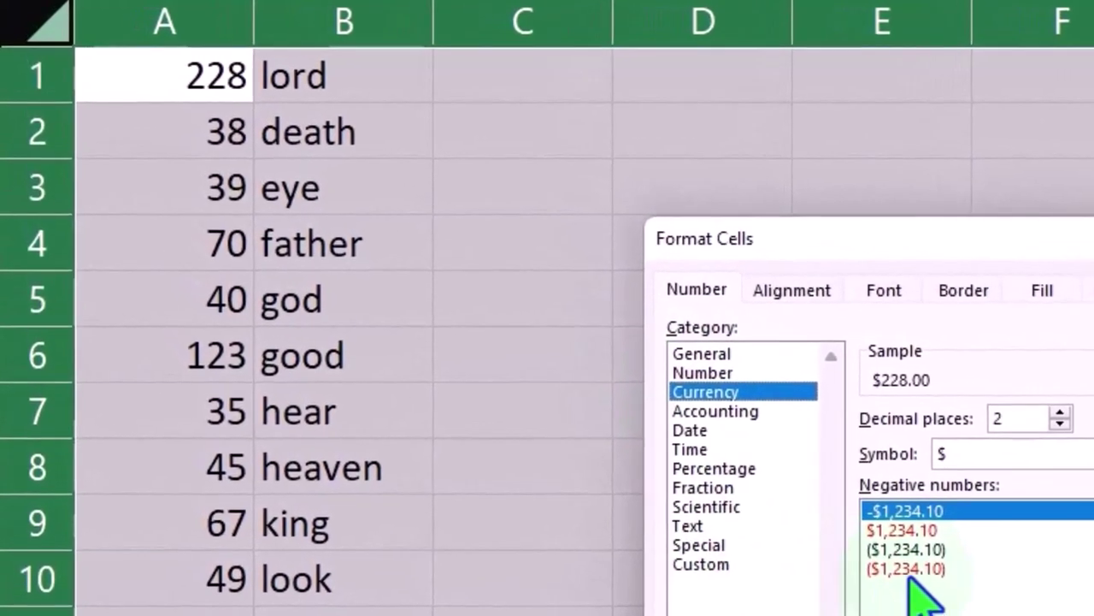
pyautogui.click(912, 570)
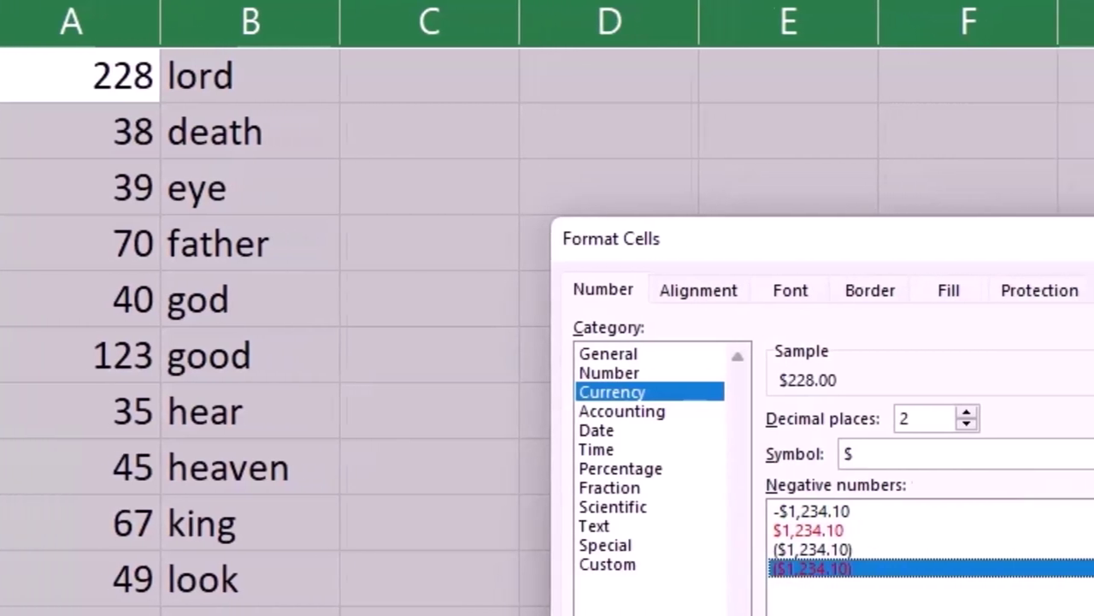
pyautogui.click(1064, 454)
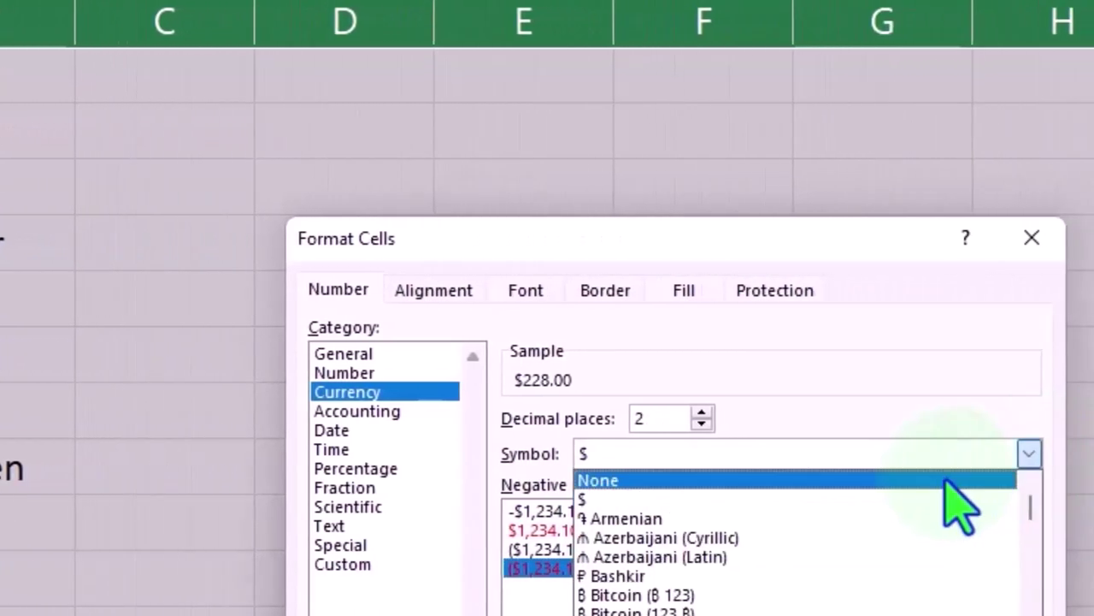
pyautogui.click(975, 481)
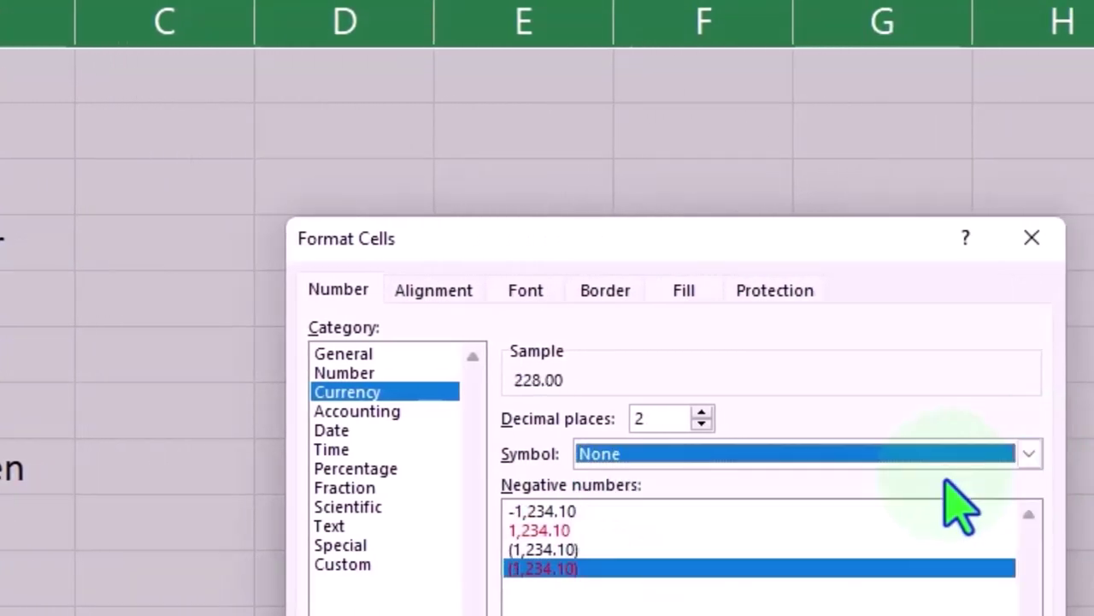
pyautogui.click(702, 423)
pyautogui.click(702, 423)
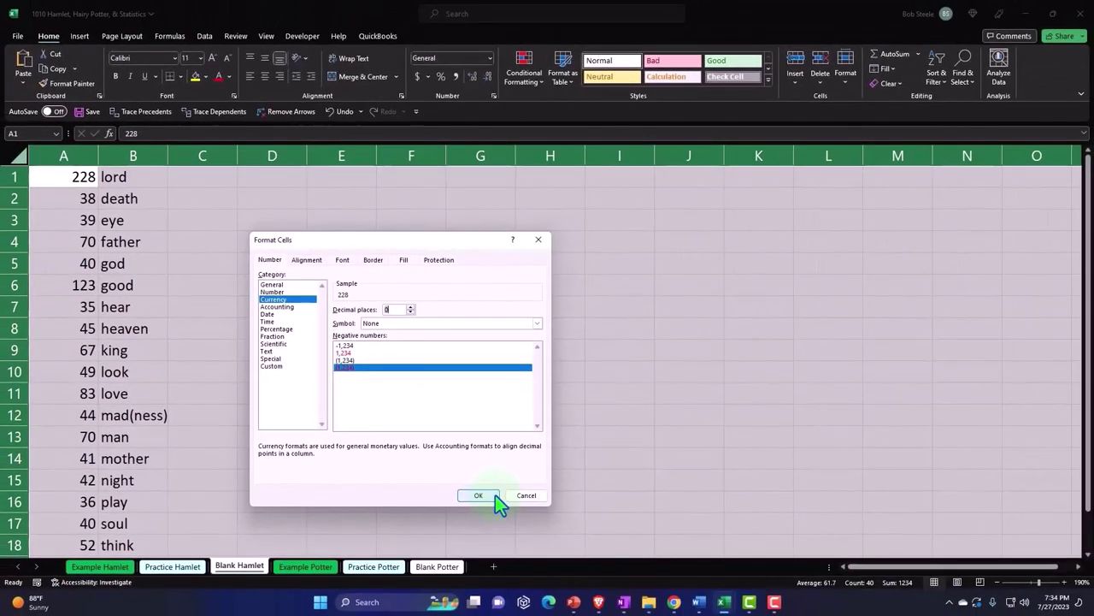
pyautogui.click(495, 495)
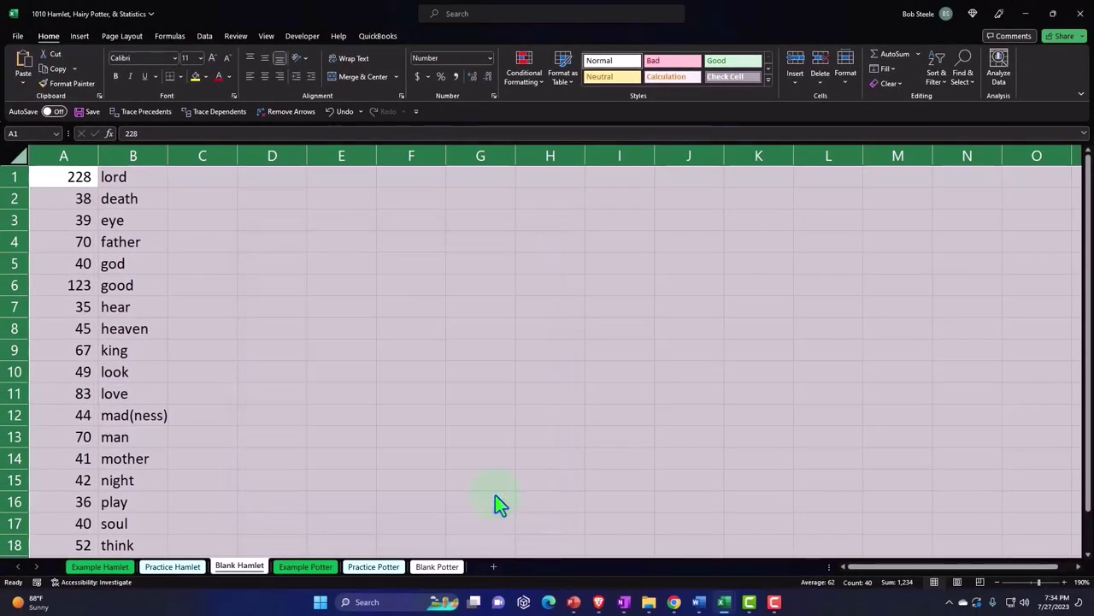
pyautogui.click(348, 333)
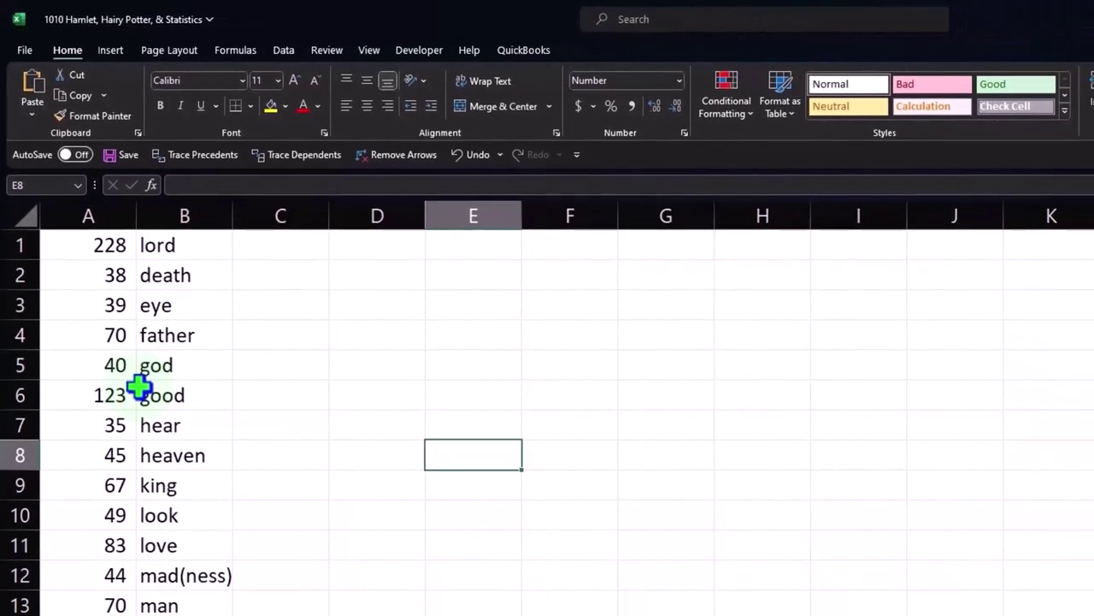
# Move the word list in A1:B20 down one row so it starts at A2, and undo the move.
pyautogui.click(222, 467)
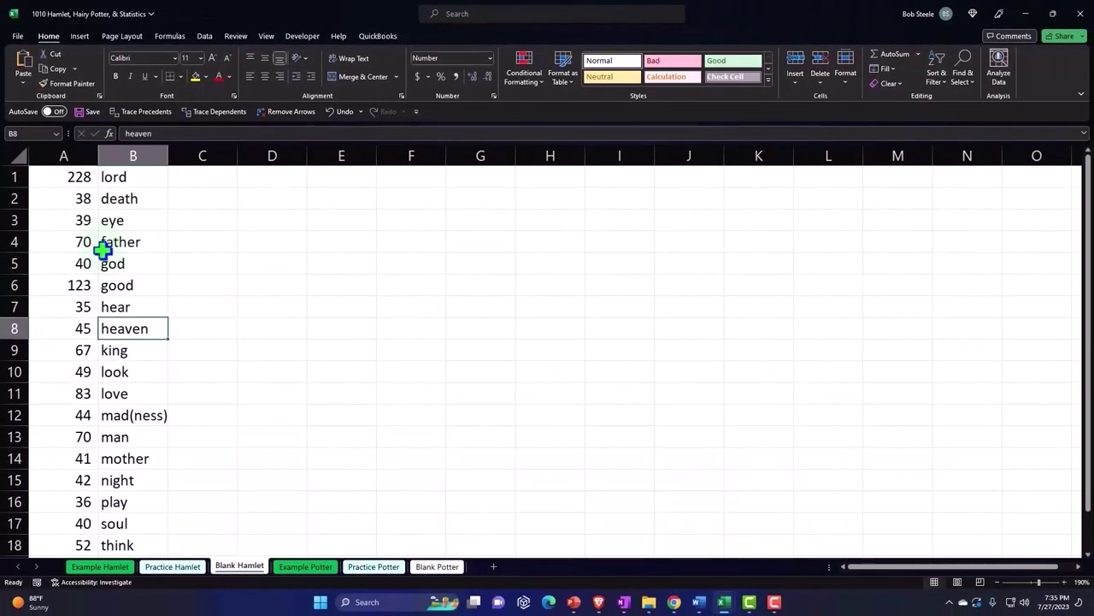
pyautogui.moveTo(61, 179); pyautogui.dragTo(107, 544)
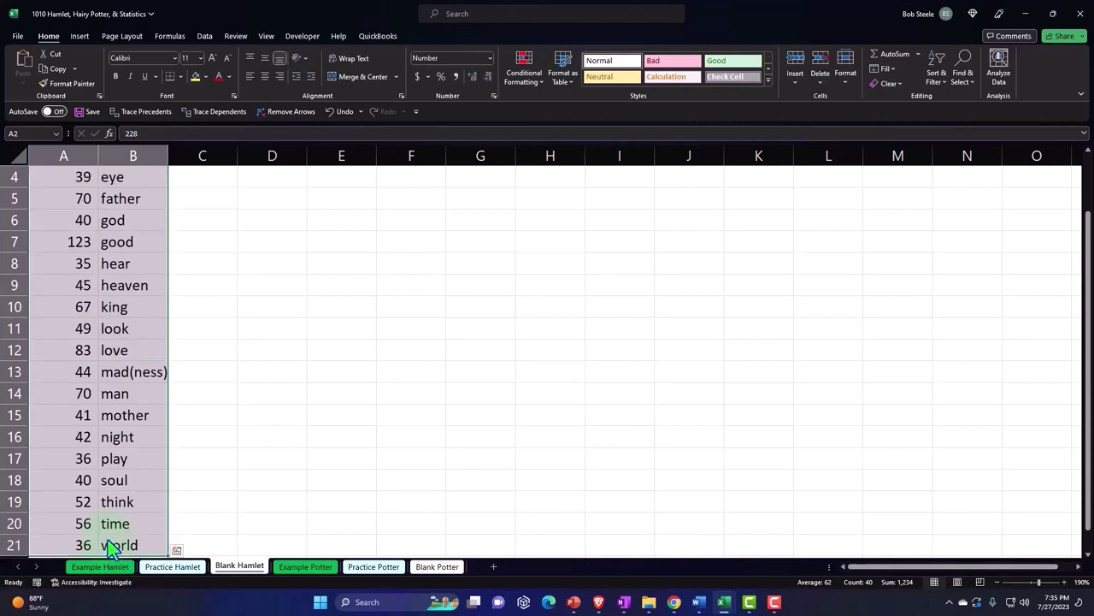
pyautogui.scroll(1, 173, 447)
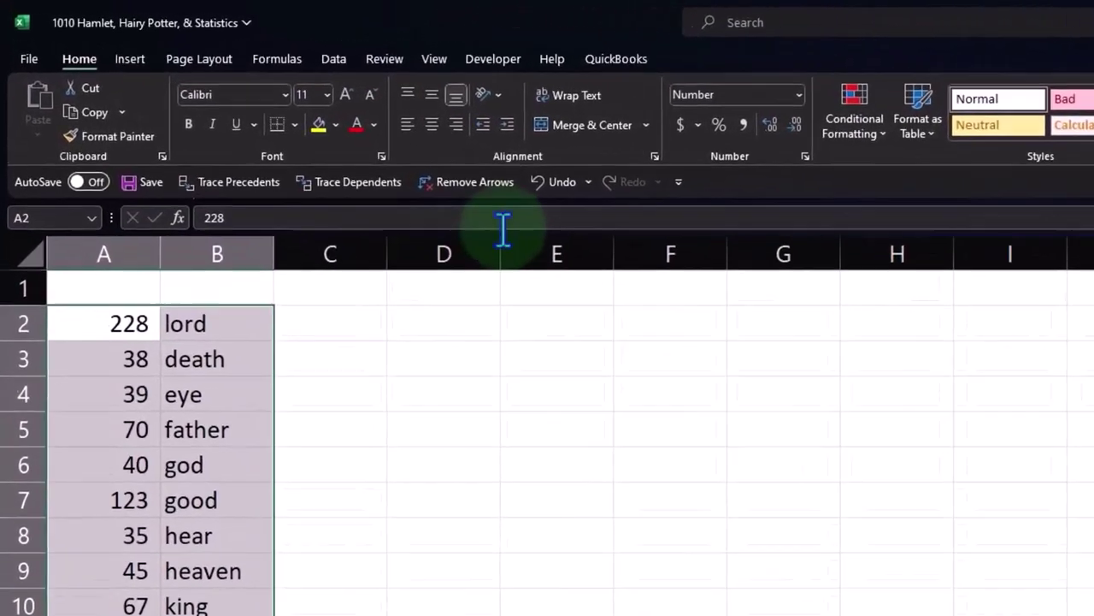
pyautogui.click(555, 181)
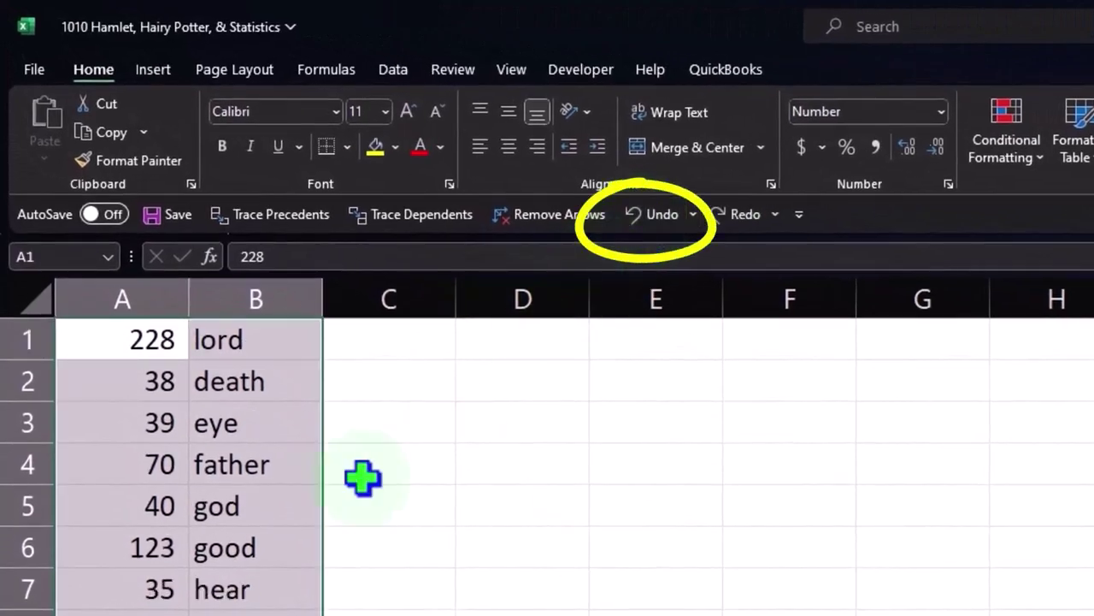
# Cut the word list in A1:B20 and paste it starting at cell A2.
pyautogui.scroll(-2, 228, 505)
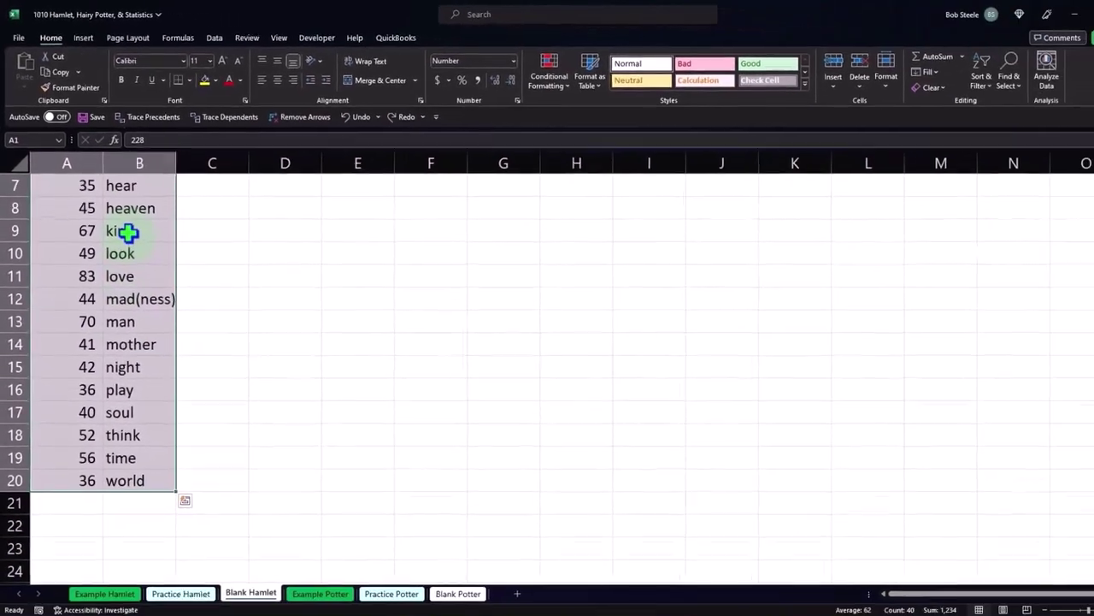
pyautogui.rightClick(128, 231)
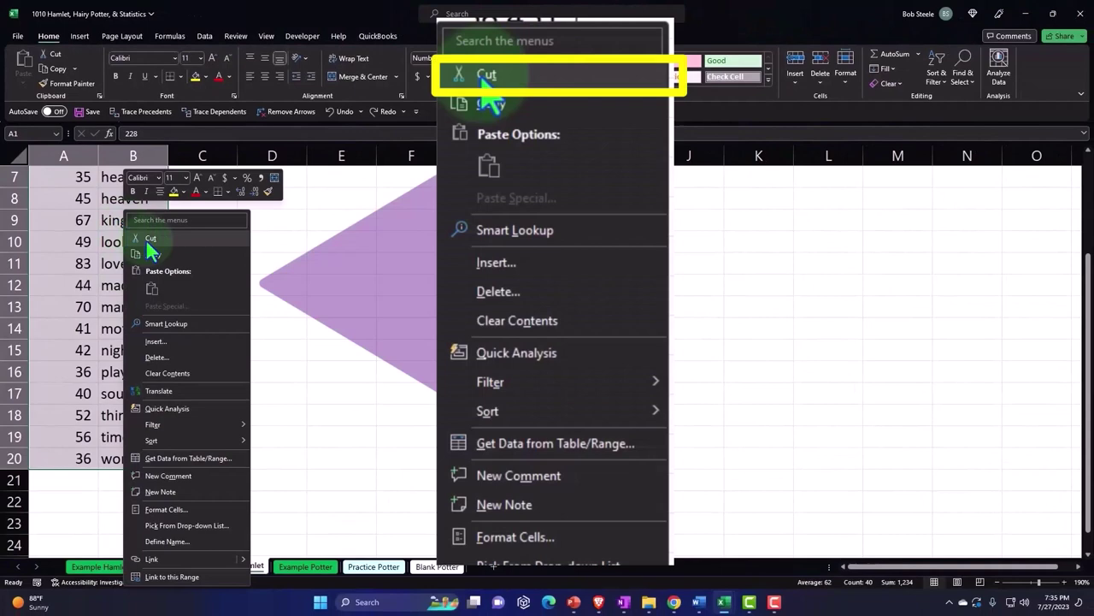
pyautogui.click(146, 240)
pyautogui.scroll(2, 140, 259)
pyautogui.click(69, 198)
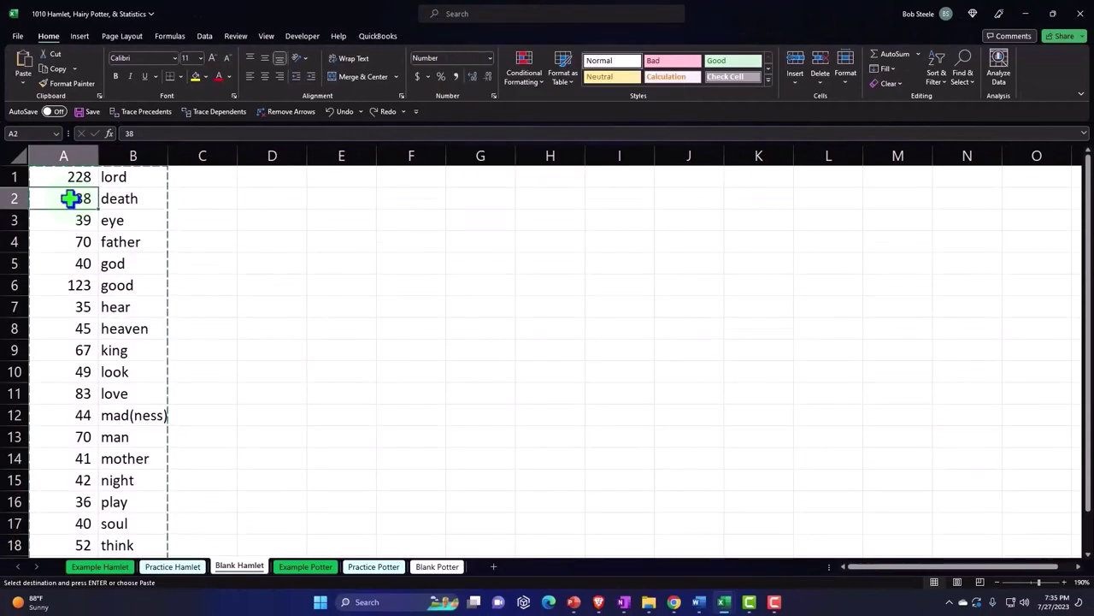
pyautogui.hotkey('ctrl', 'v')
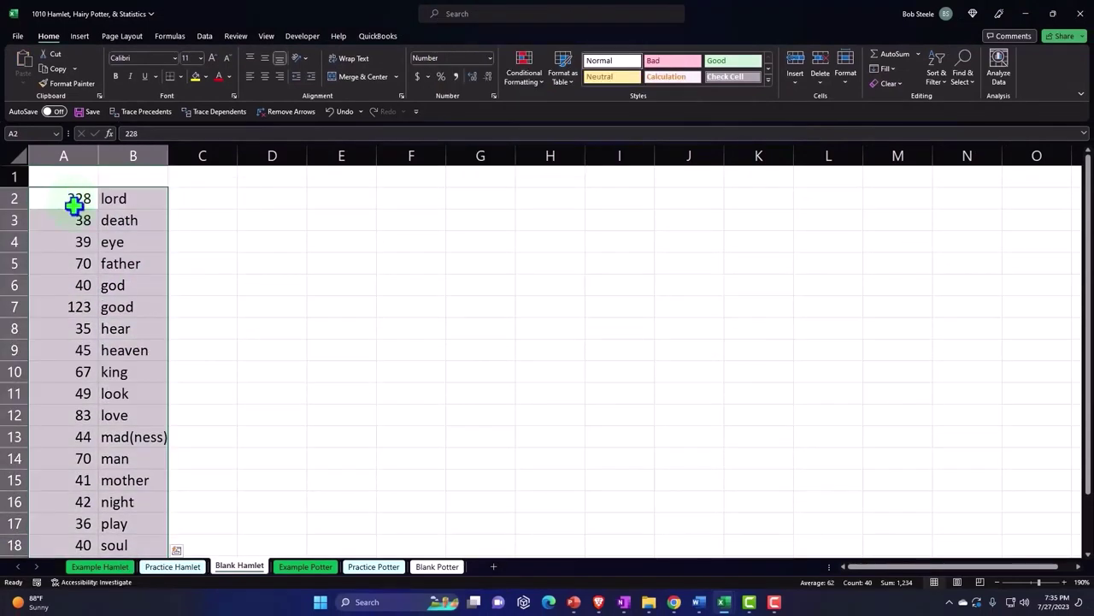
# Undo the paste of the word list and select an empty cell outside it.
pyautogui.rightClick(73, 205)
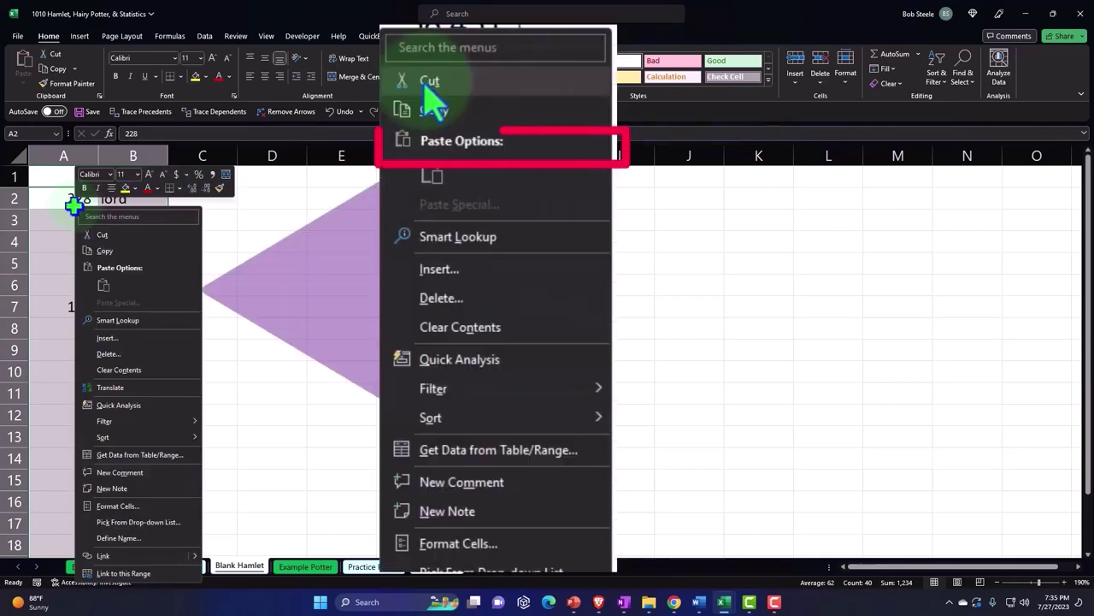
pyautogui.press('Escape')
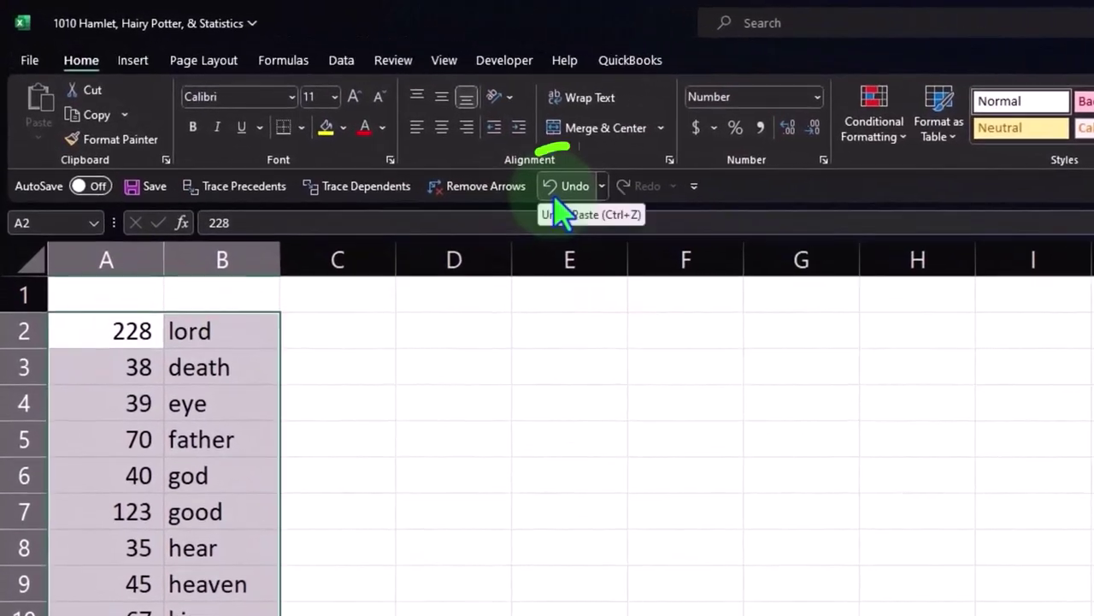
pyautogui.click(558, 195)
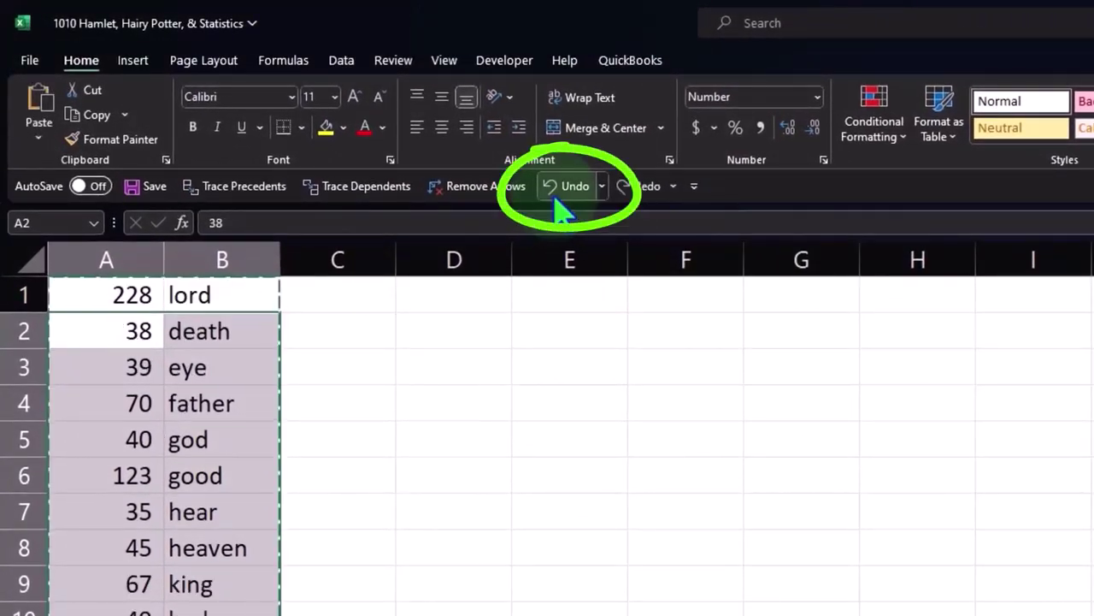
pyautogui.click(453, 439)
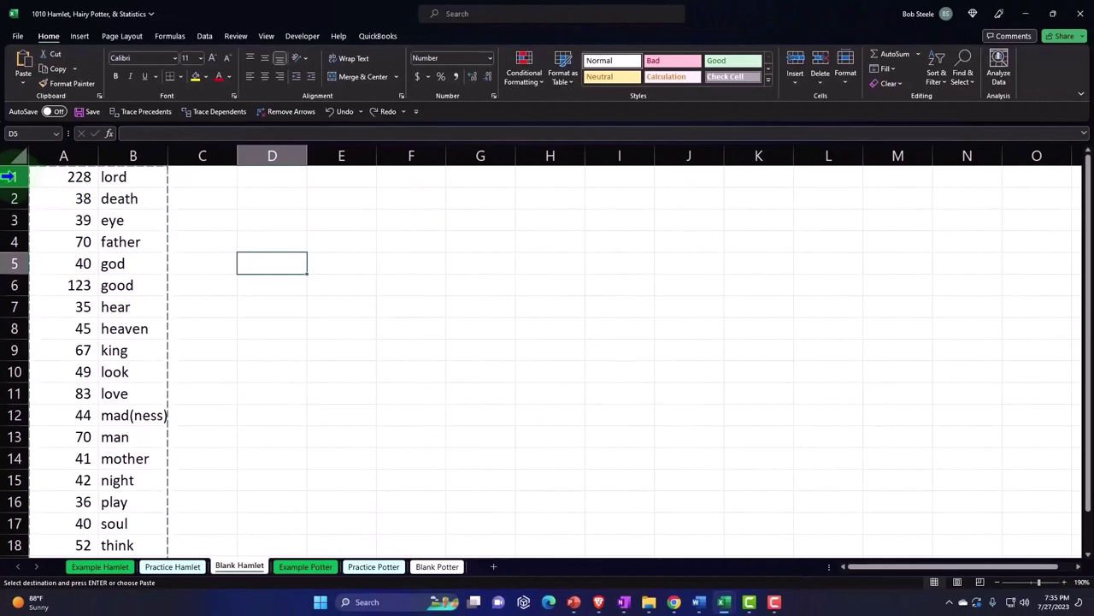
# Try to insert the cut cells at row 1, and cancel the pending cut.
pyautogui.click(13, 176)
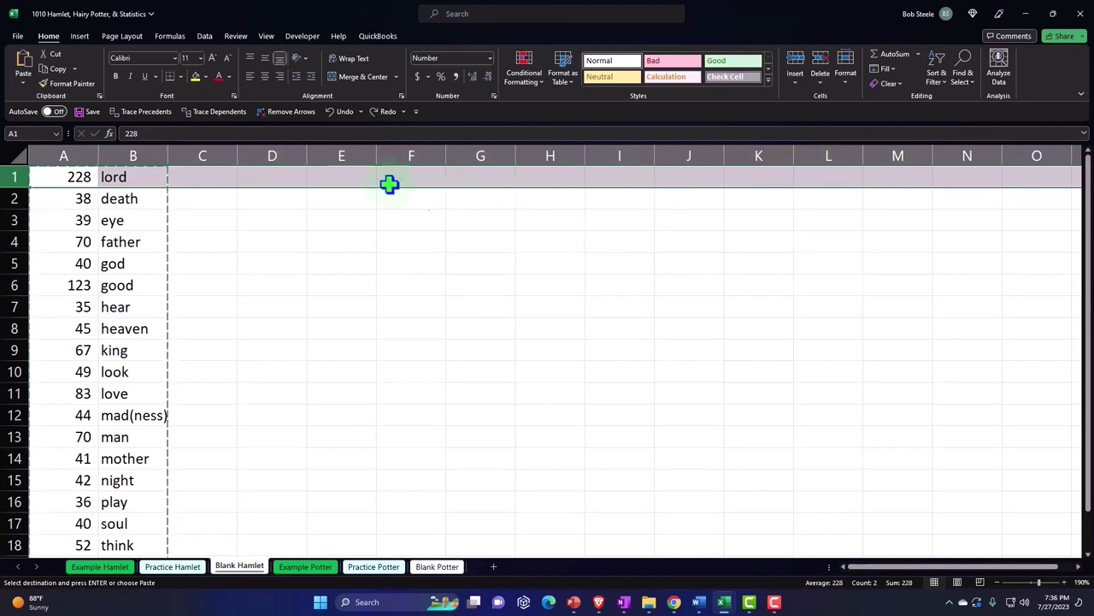
pyautogui.rightClick(229, 183)
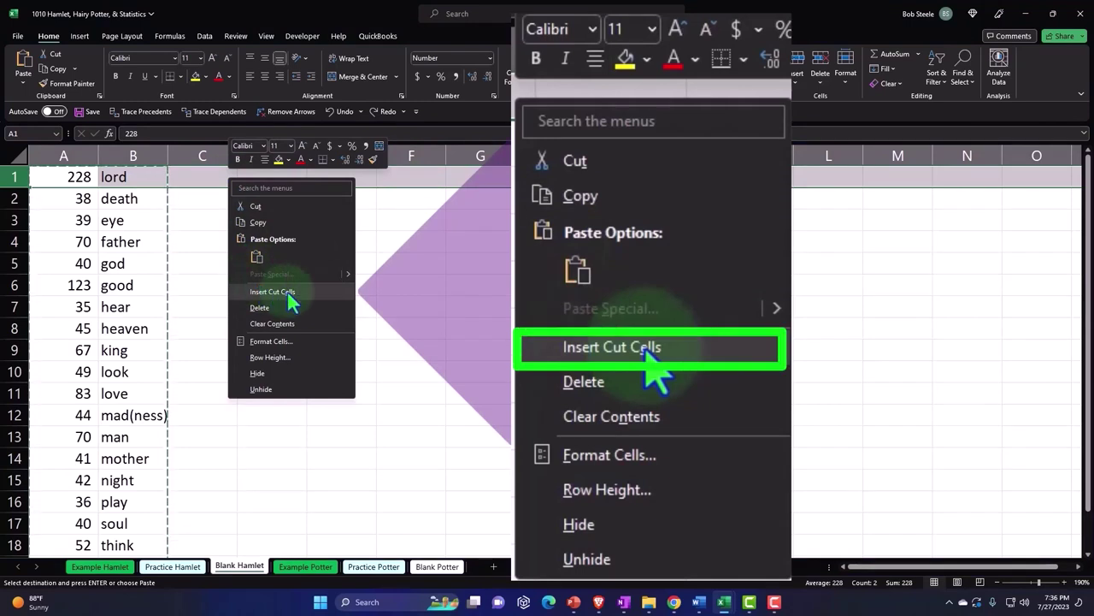
pyautogui.click(287, 291)
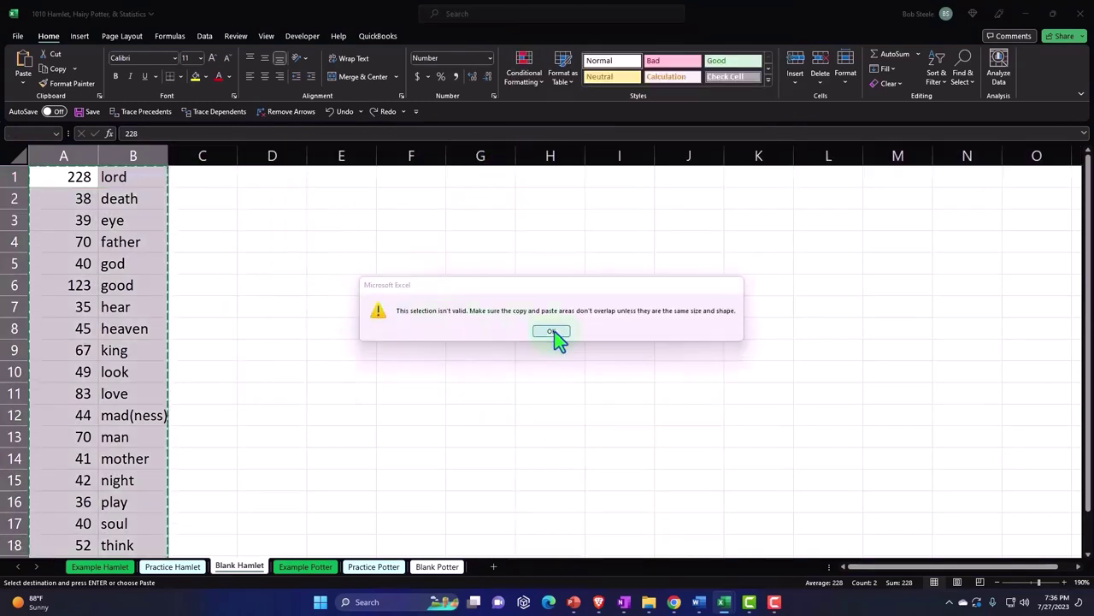
pyautogui.click(554, 333)
pyautogui.click(78, 183)
pyautogui.press('Escape')
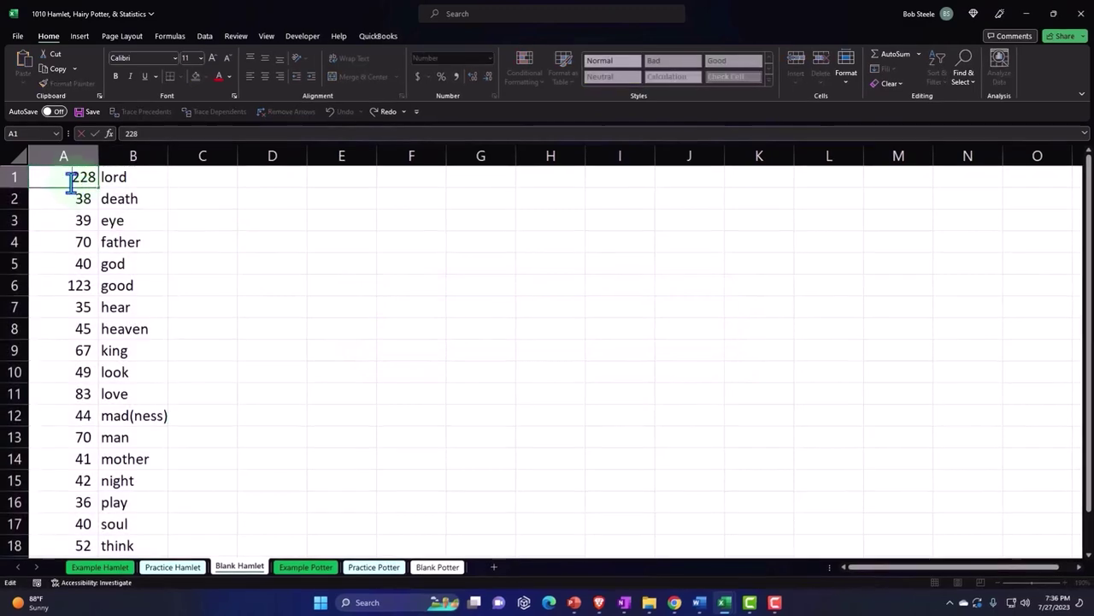
# Insert an entire blank row above row 1, and undo the insertion.
pyautogui.click(20, 176)
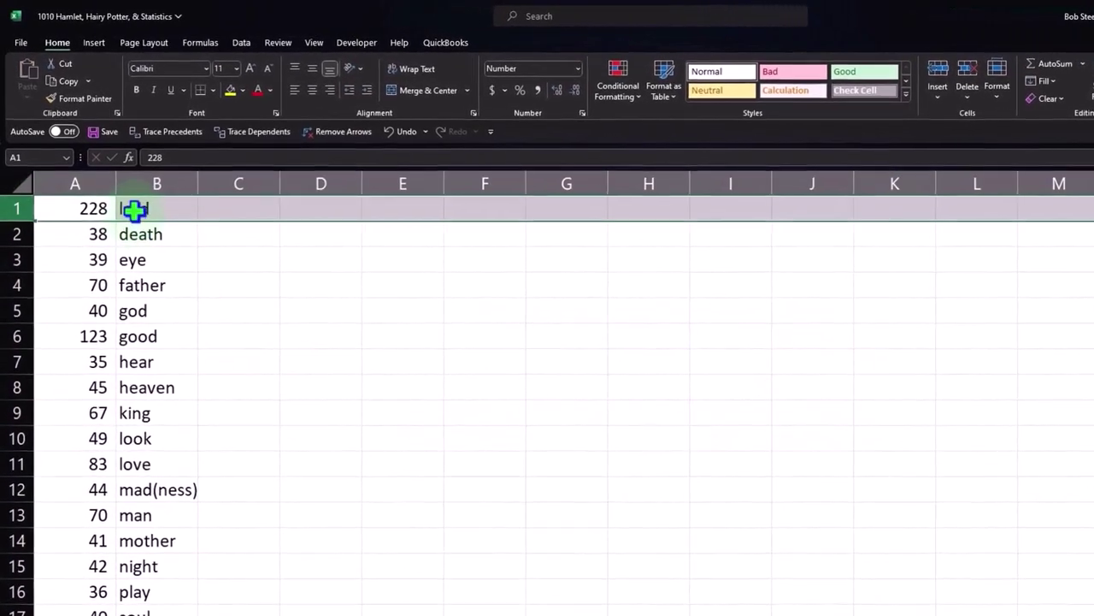
pyautogui.rightClick(132, 203)
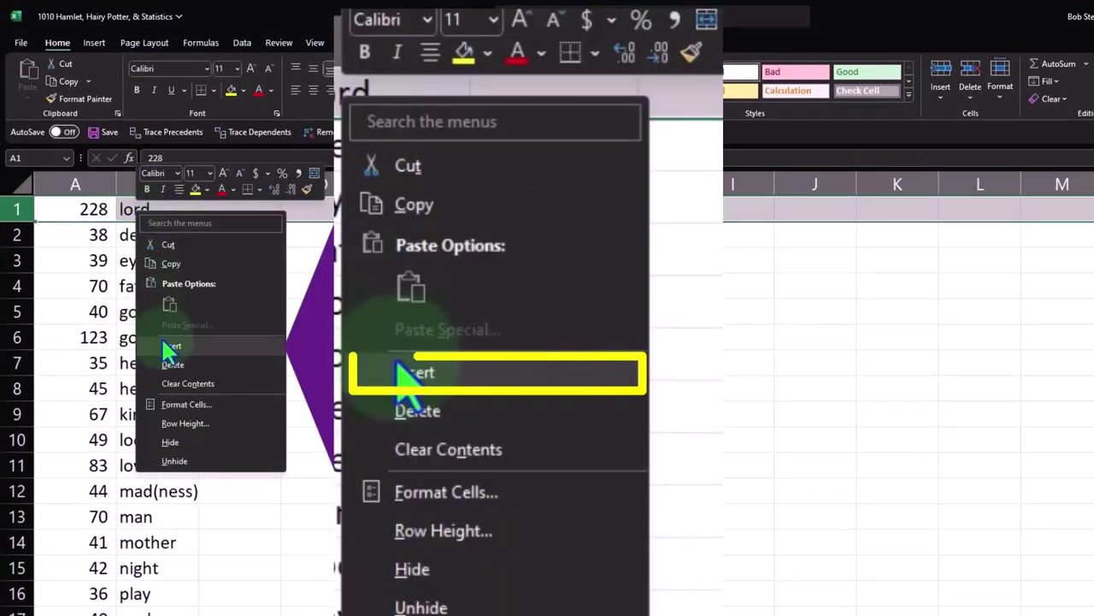
pyautogui.click(167, 346)
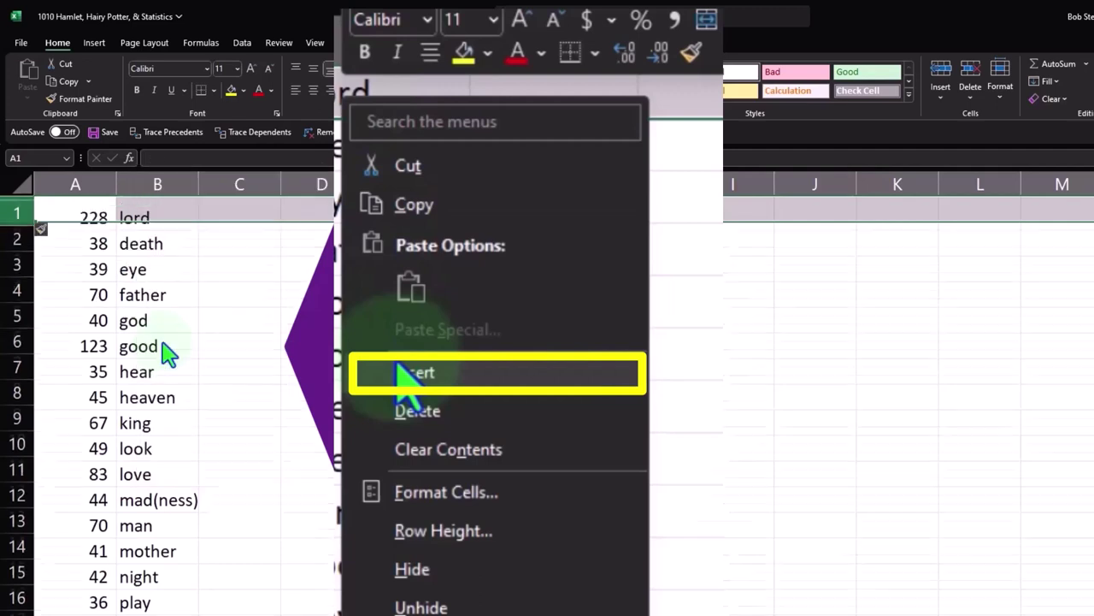
pyautogui.click(272, 331)
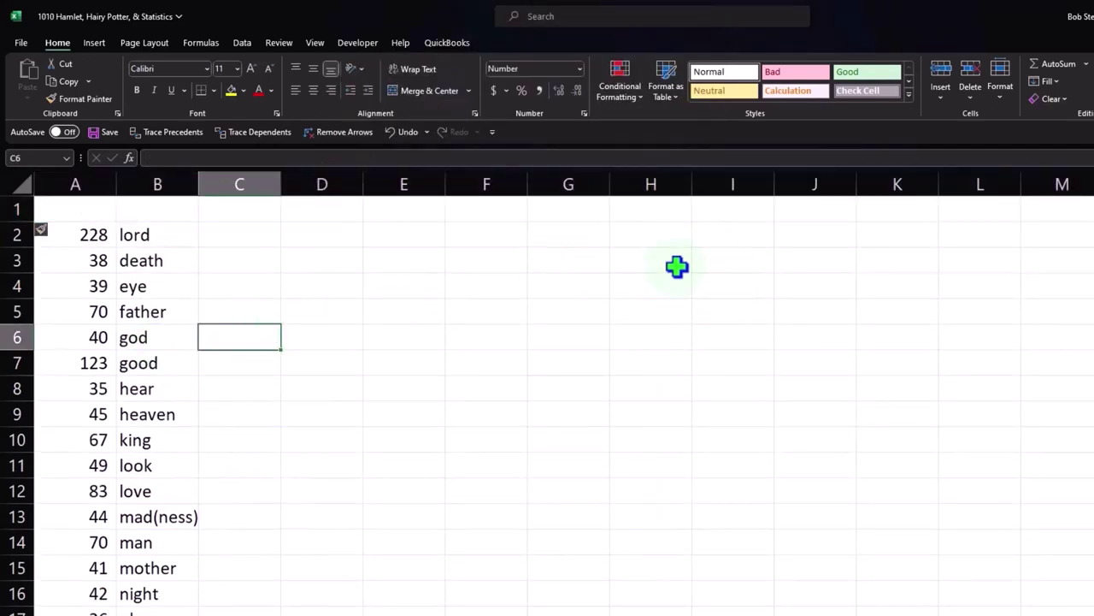
pyautogui.click(399, 132)
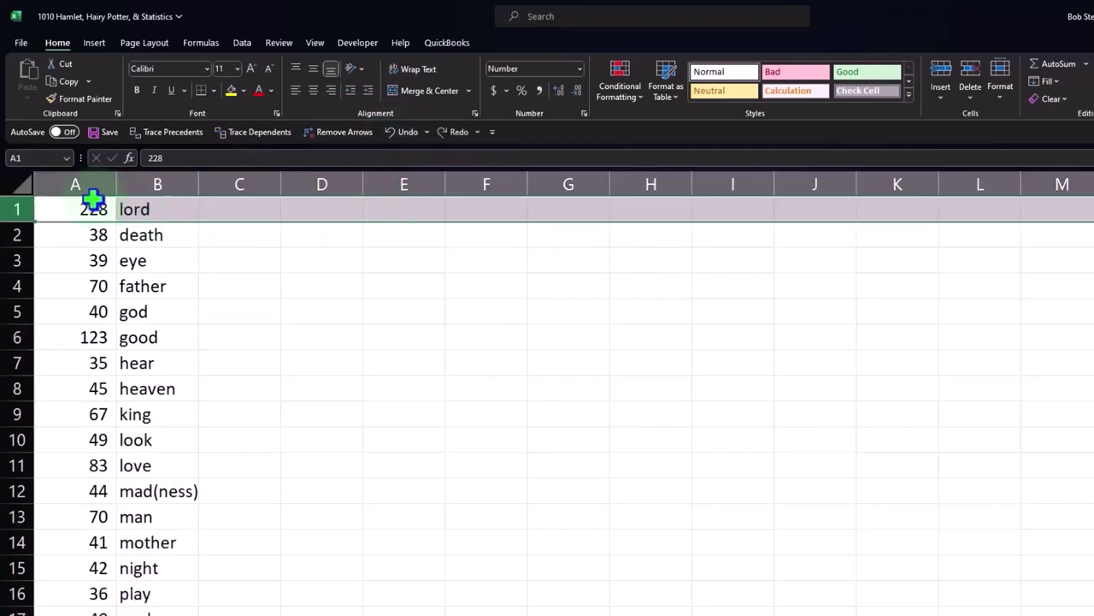
# Insert blank cells at A1:B1 above the word list, shifting the existing cells down.
pyautogui.moveTo(92, 202); pyautogui.dragTo(164, 210)
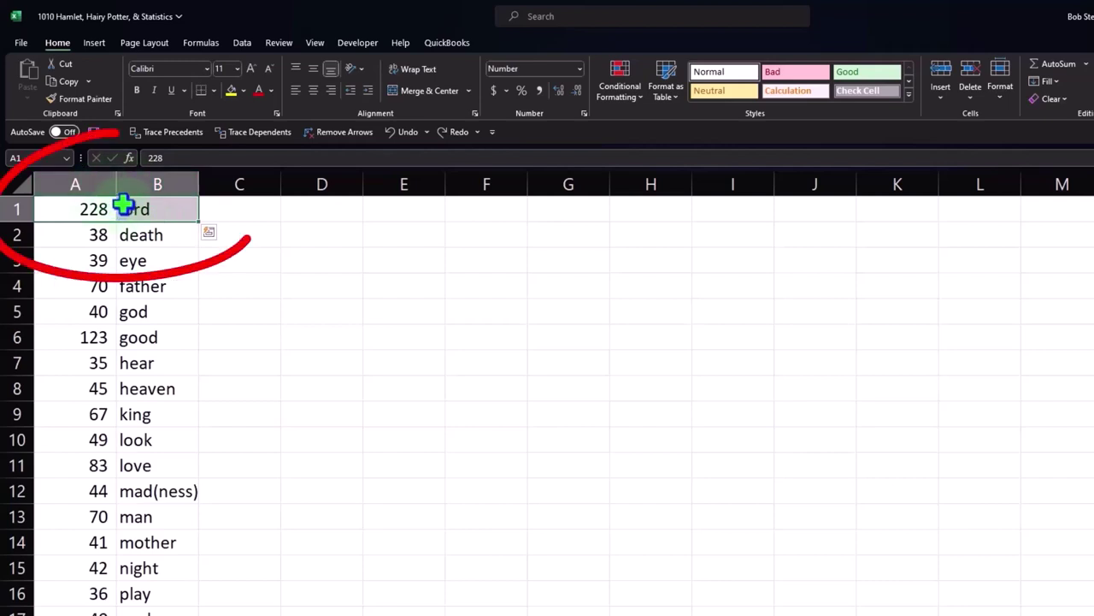
pyautogui.scroll(-4, 281, 488)
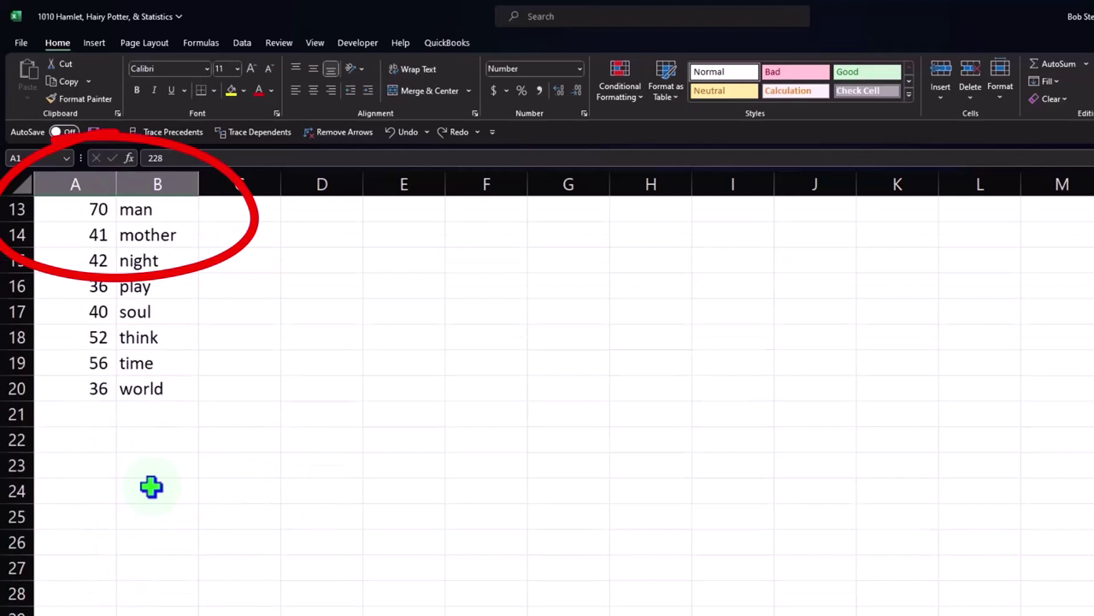
pyautogui.scroll(4, 151, 492)
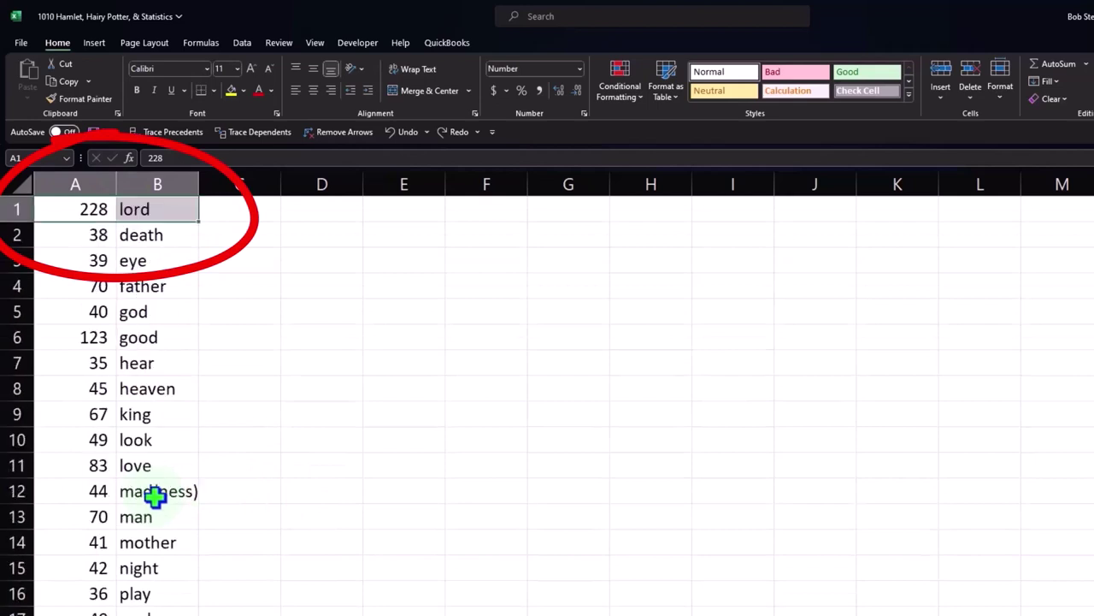
pyautogui.rightClick(162, 215)
pyautogui.click(191, 359)
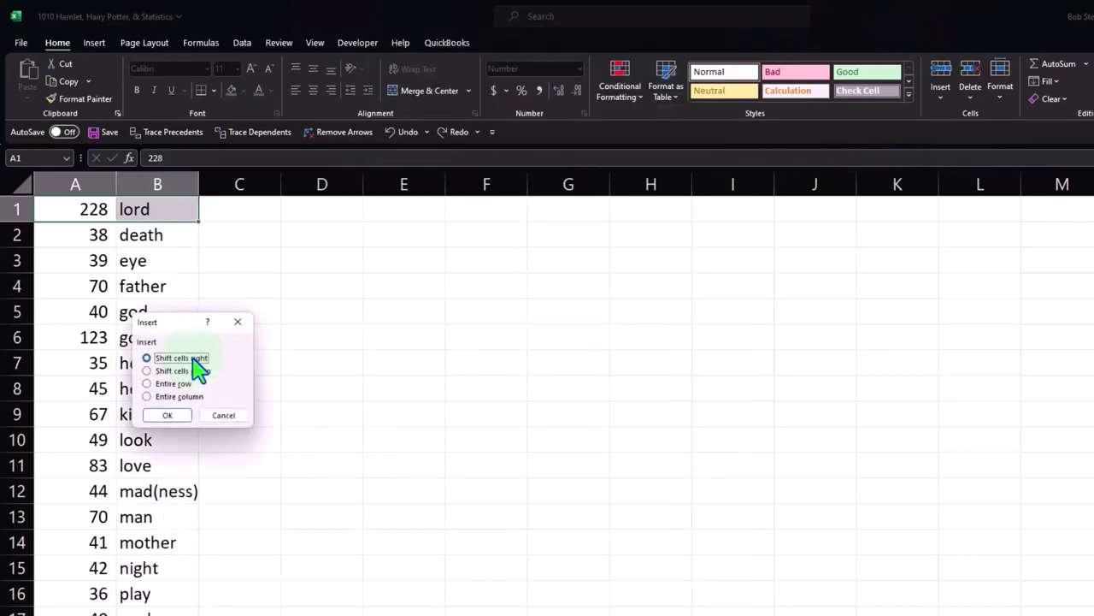
pyautogui.click(158, 371)
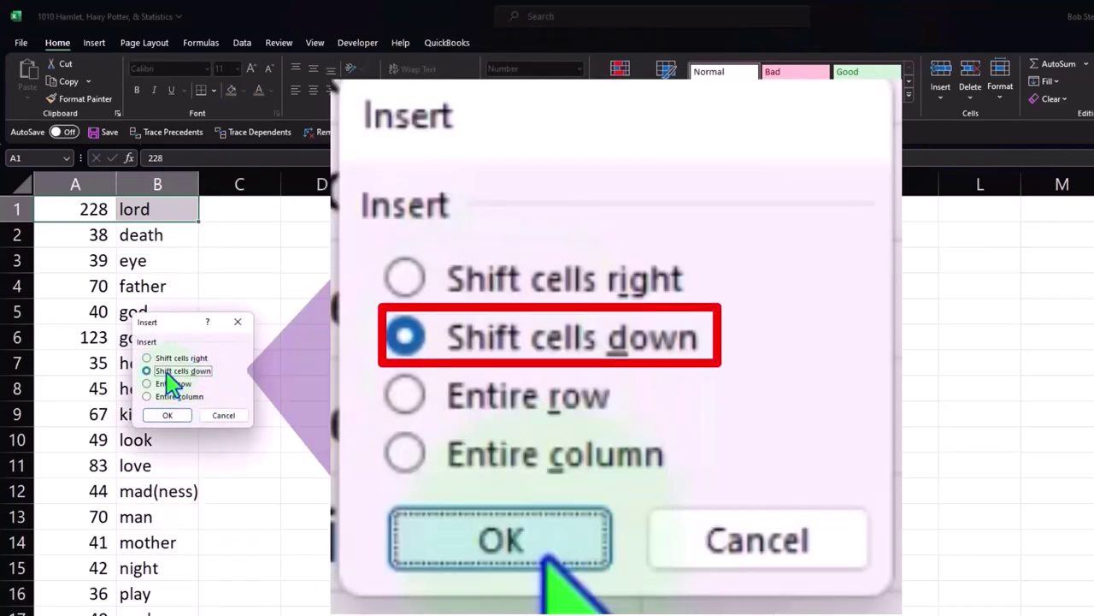